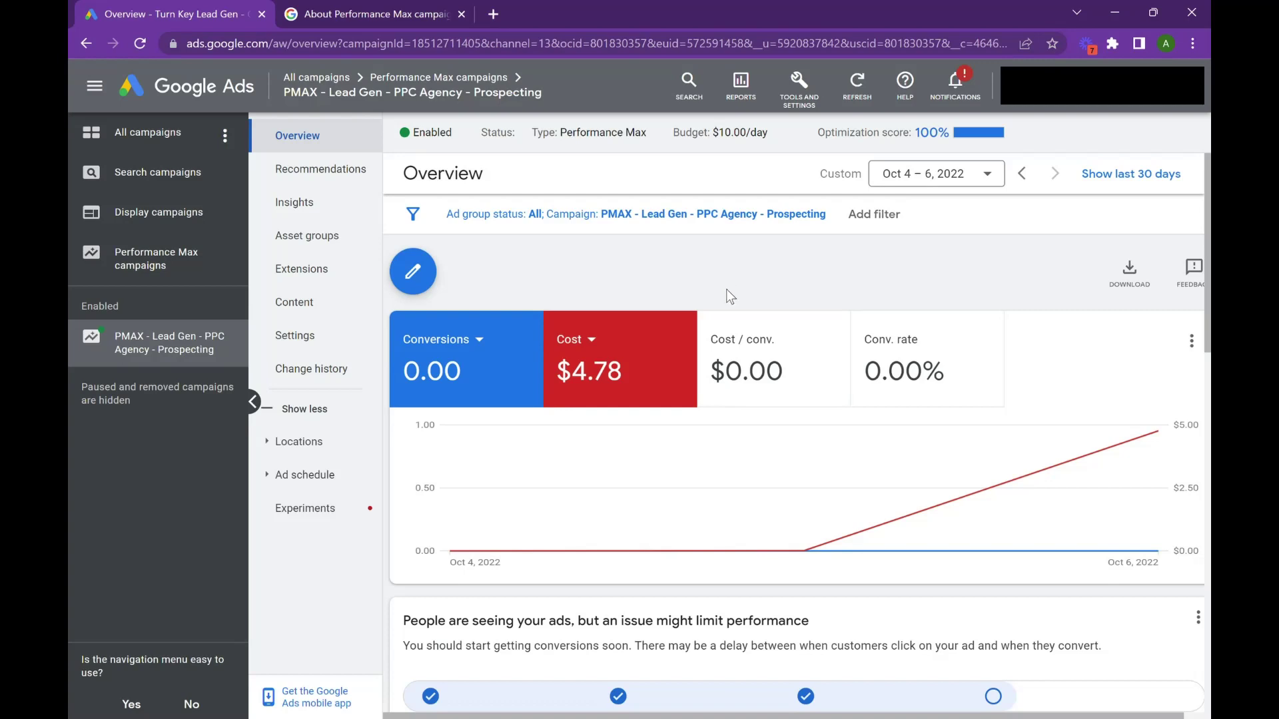
# - Read the 'About Performance Max campaigns' help article's benefits down to the When to use it section
pyautogui.scroll(-3, 722, 293)
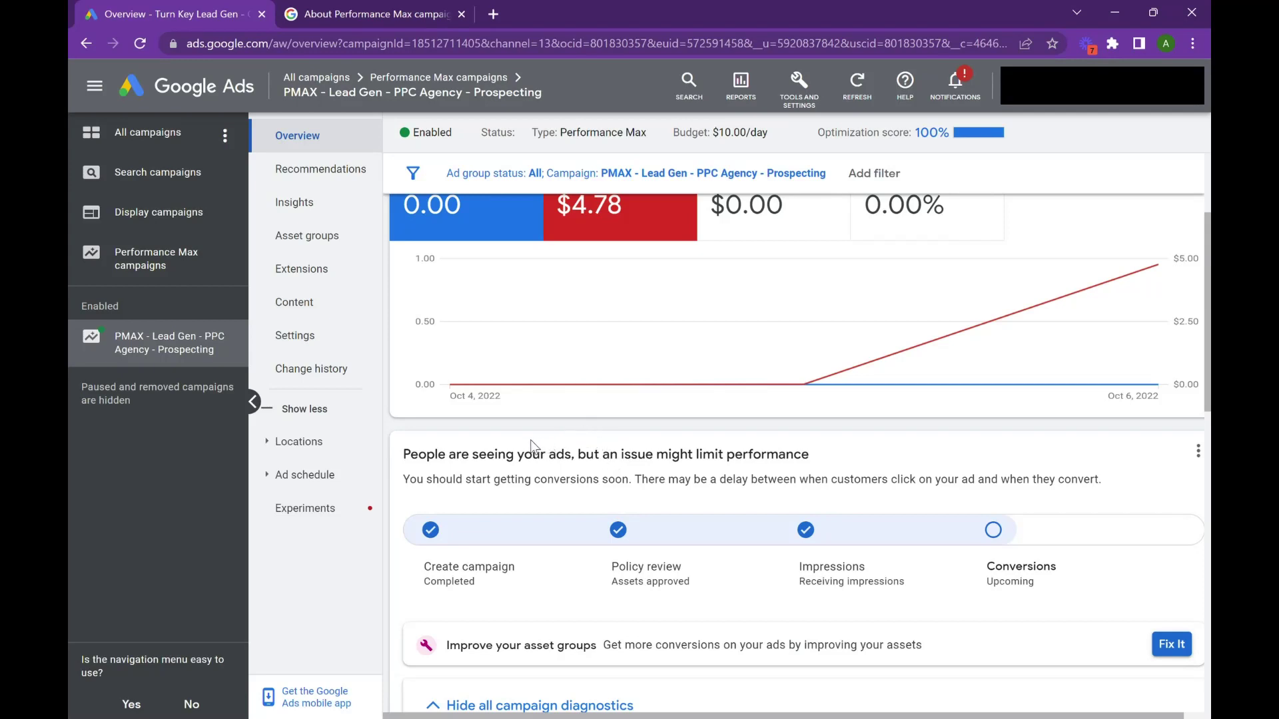
pyautogui.scroll(-3, 530, 439)
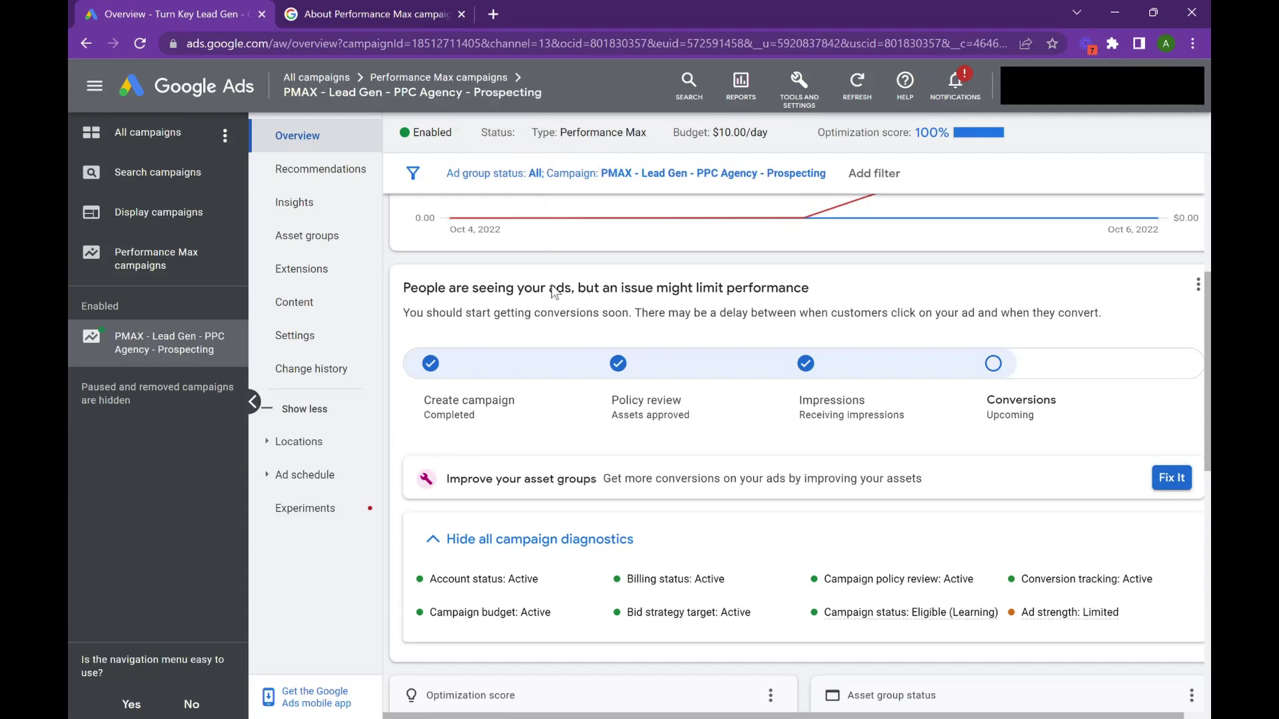
pyautogui.scroll(5, 542, 319)
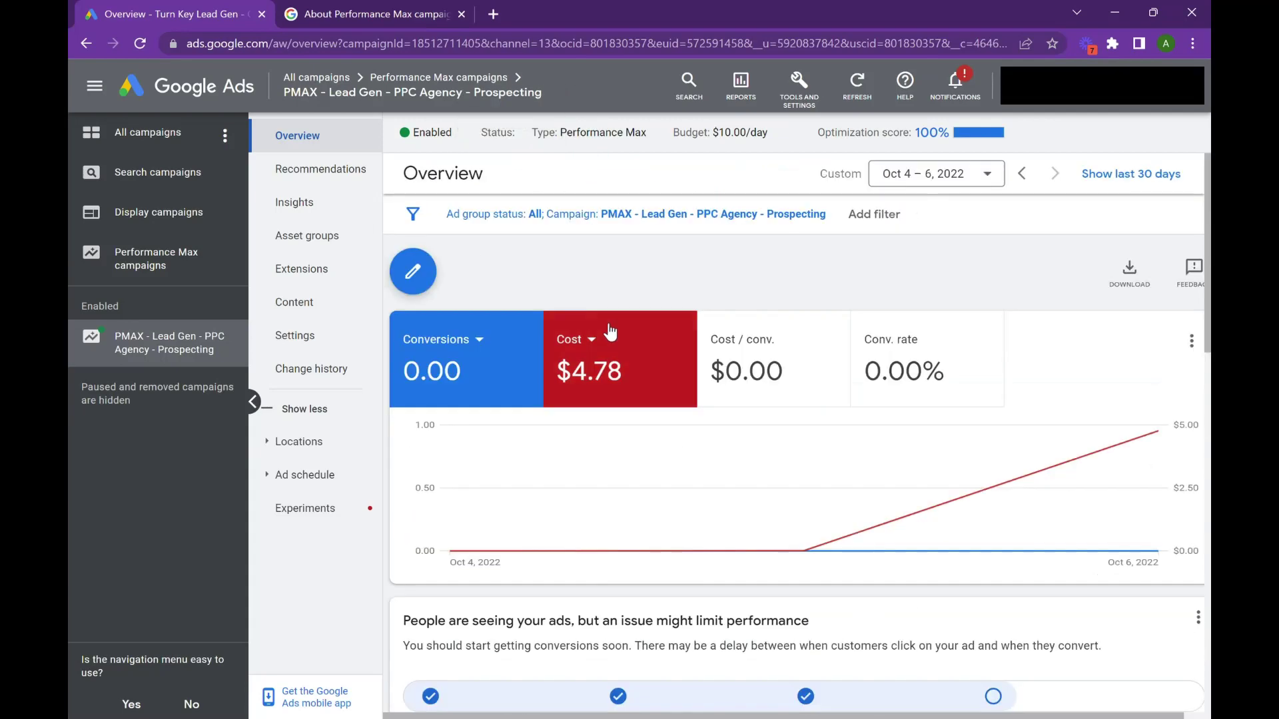
pyautogui.click(404, 14)
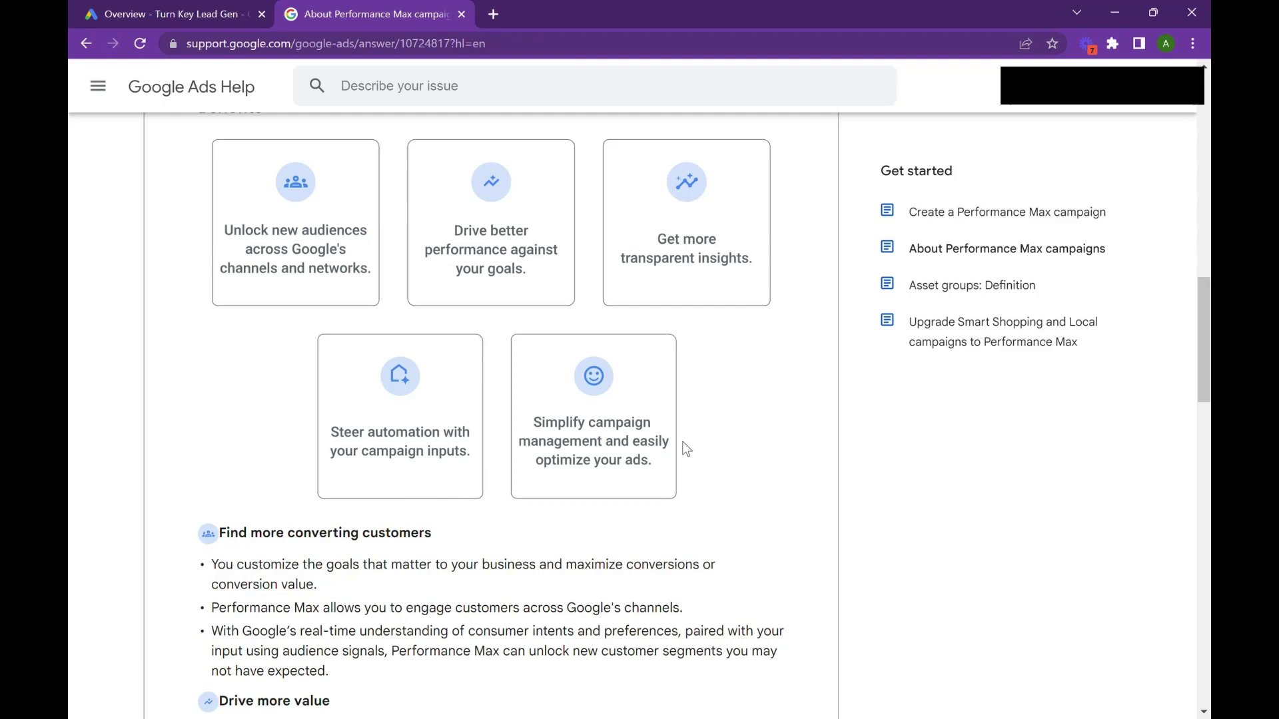
pyautogui.scroll(-1, 666, 433)
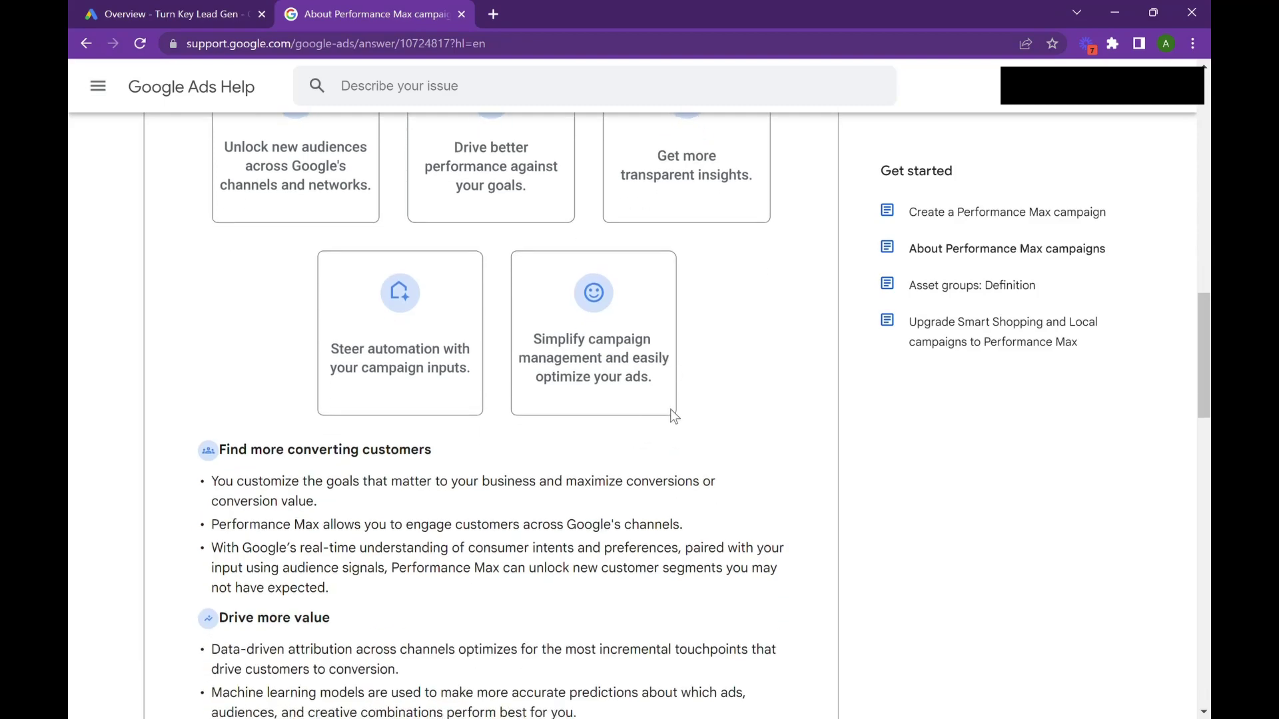
pyautogui.scroll(-1, 673, 412)
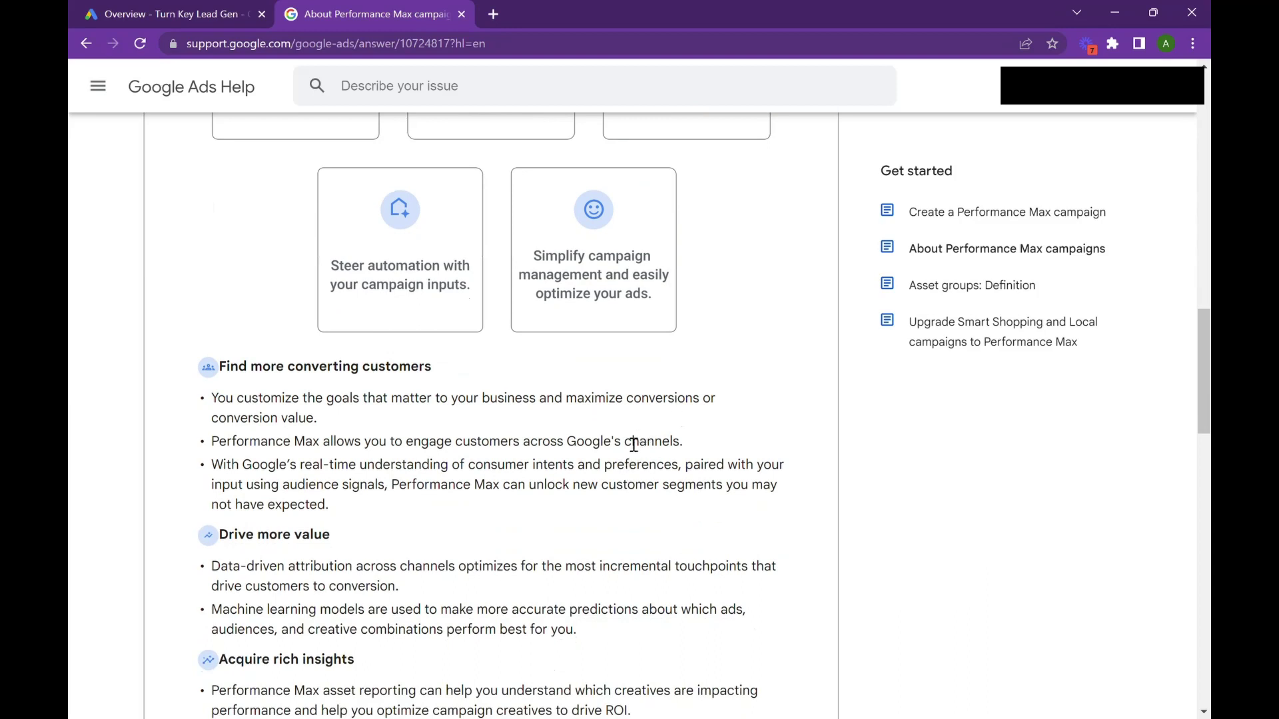
pyautogui.scroll(-1, 641, 425)
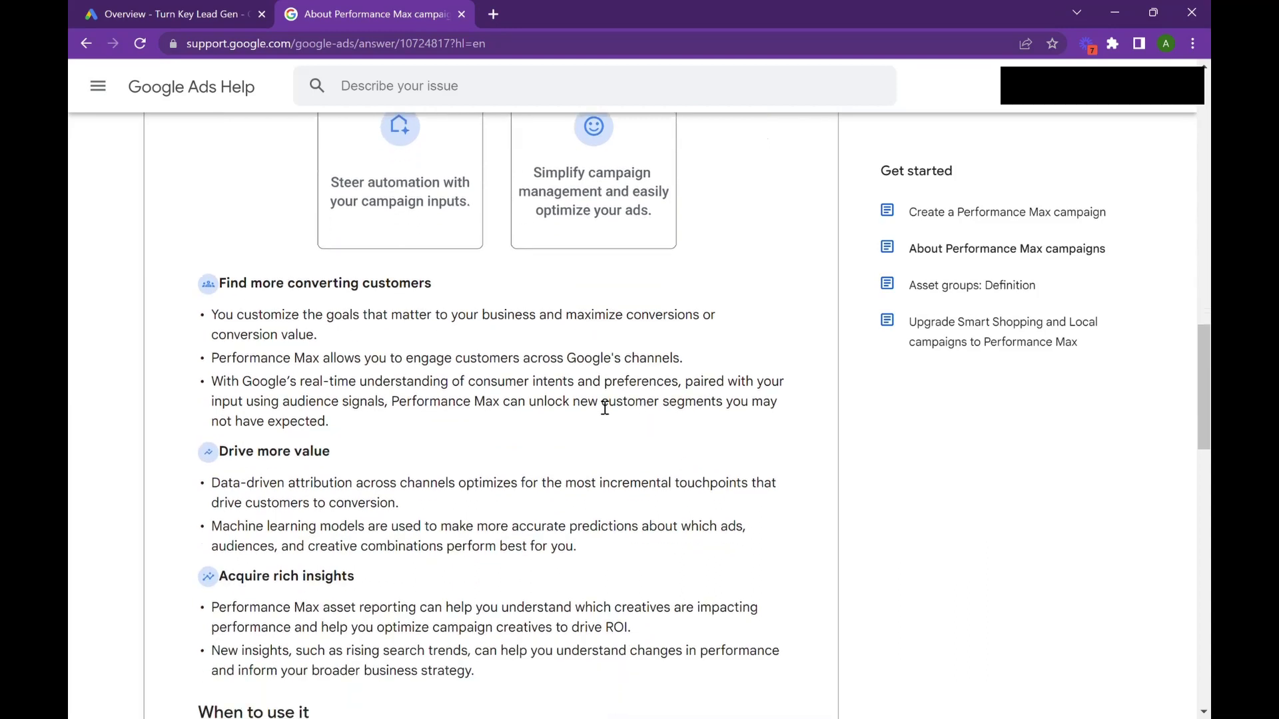
pyautogui.scroll(-1, 600, 414)
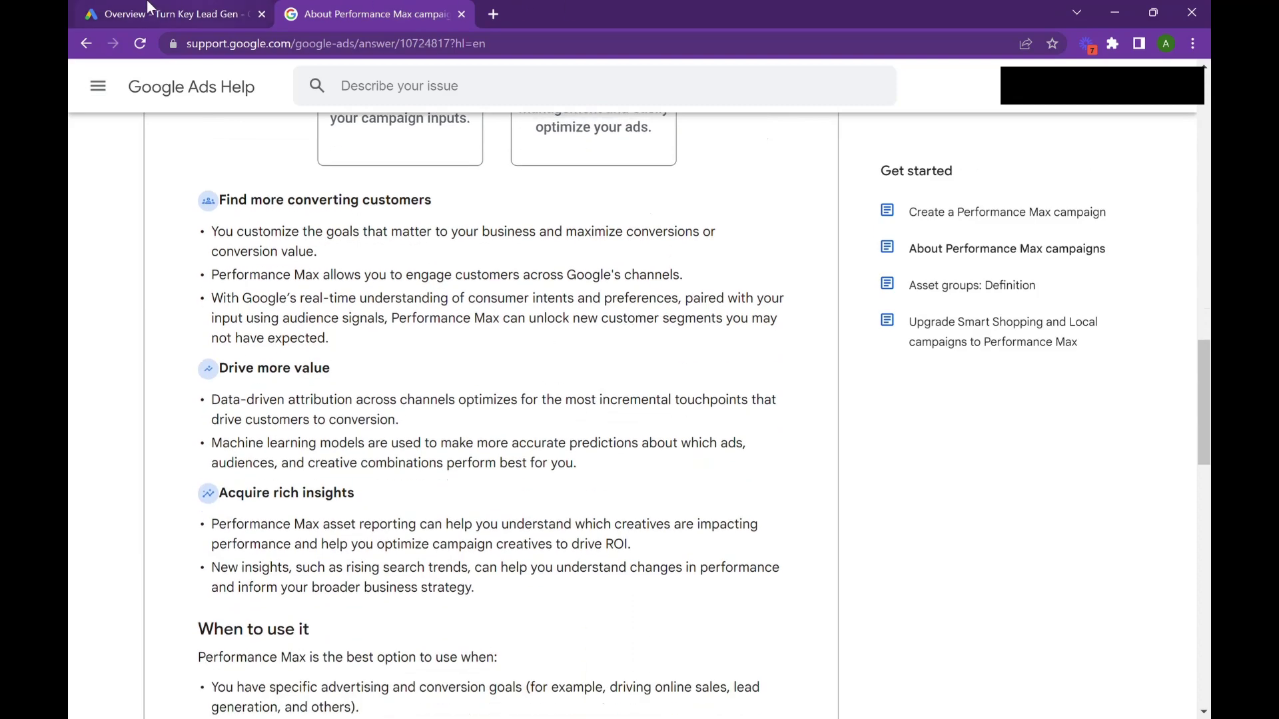
# - Back on the campaign overview, inspect the Asset group status card's one Poor and two Excellent bars
pyautogui.click(169, 13)
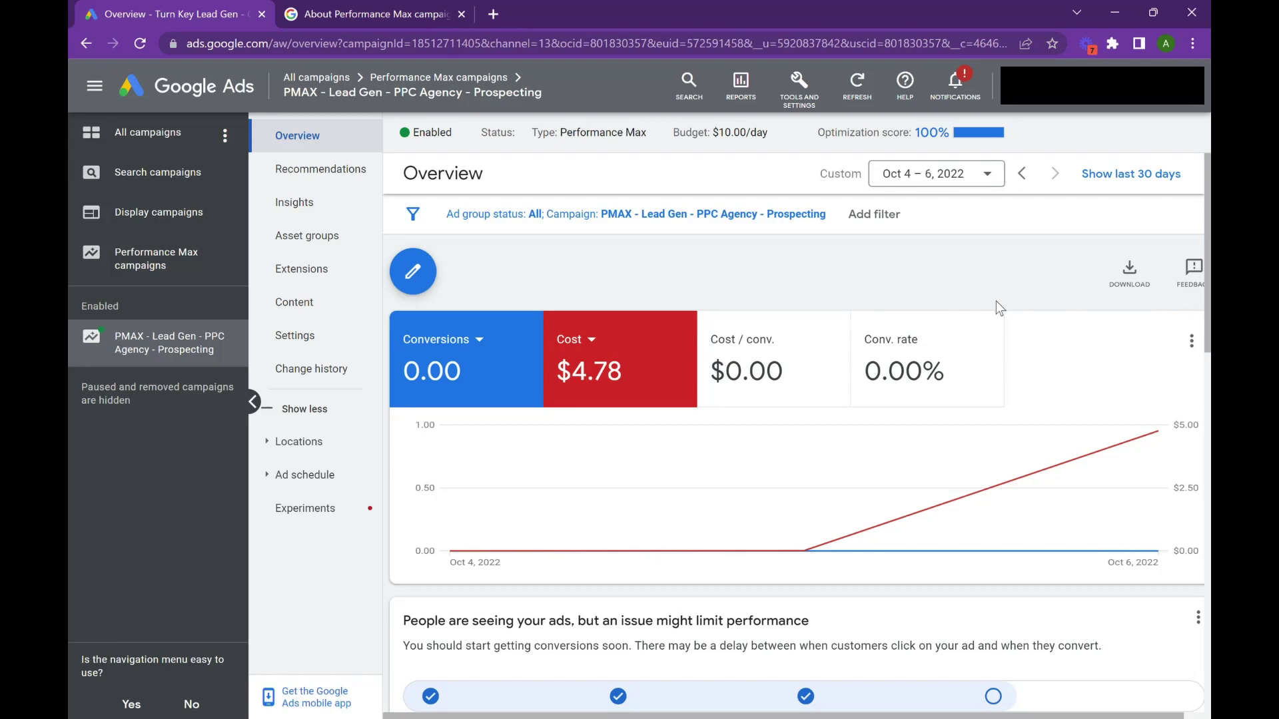
pyautogui.scroll(-3, 818, 346)
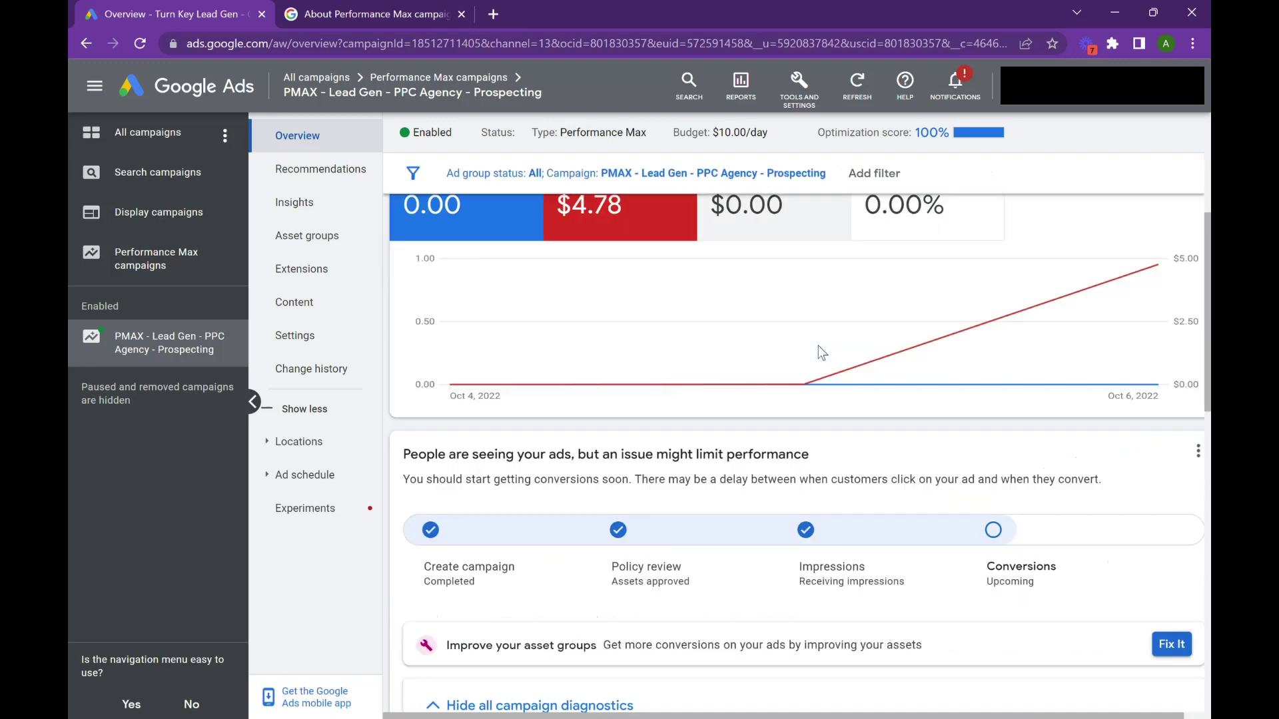
pyautogui.scroll(3, 799, 296)
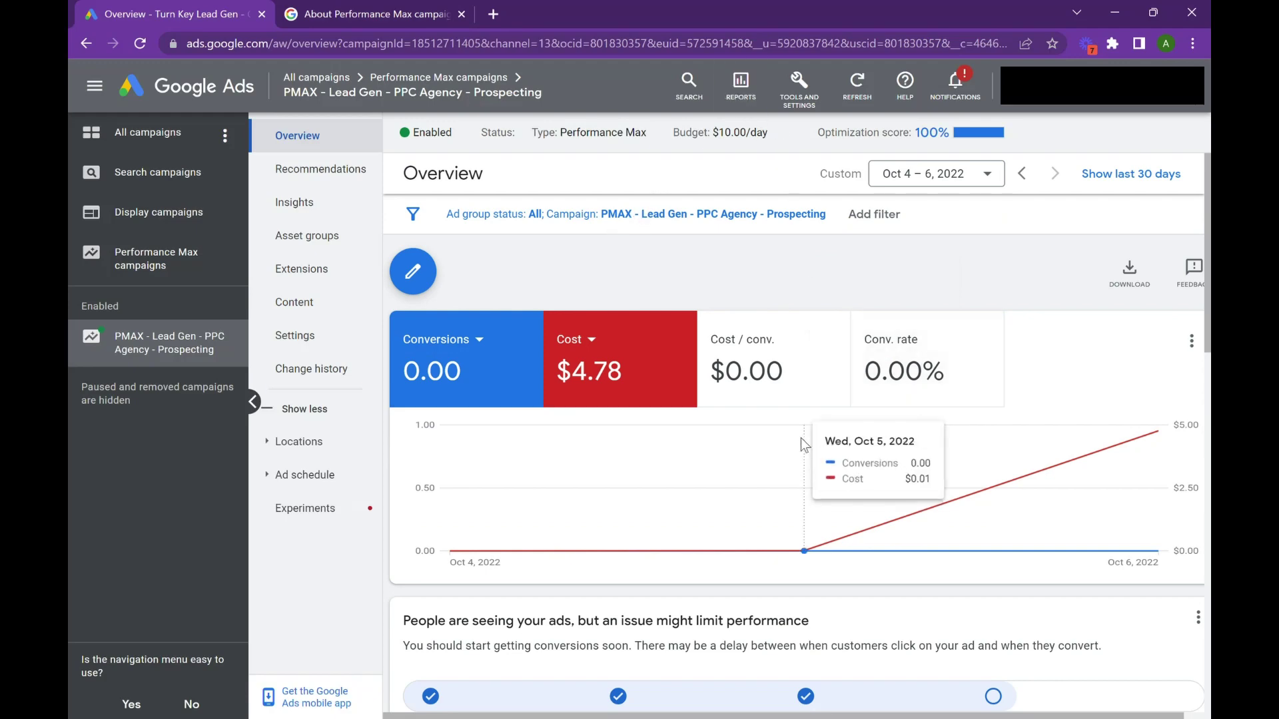
pyautogui.scroll(-3, 816, 438)
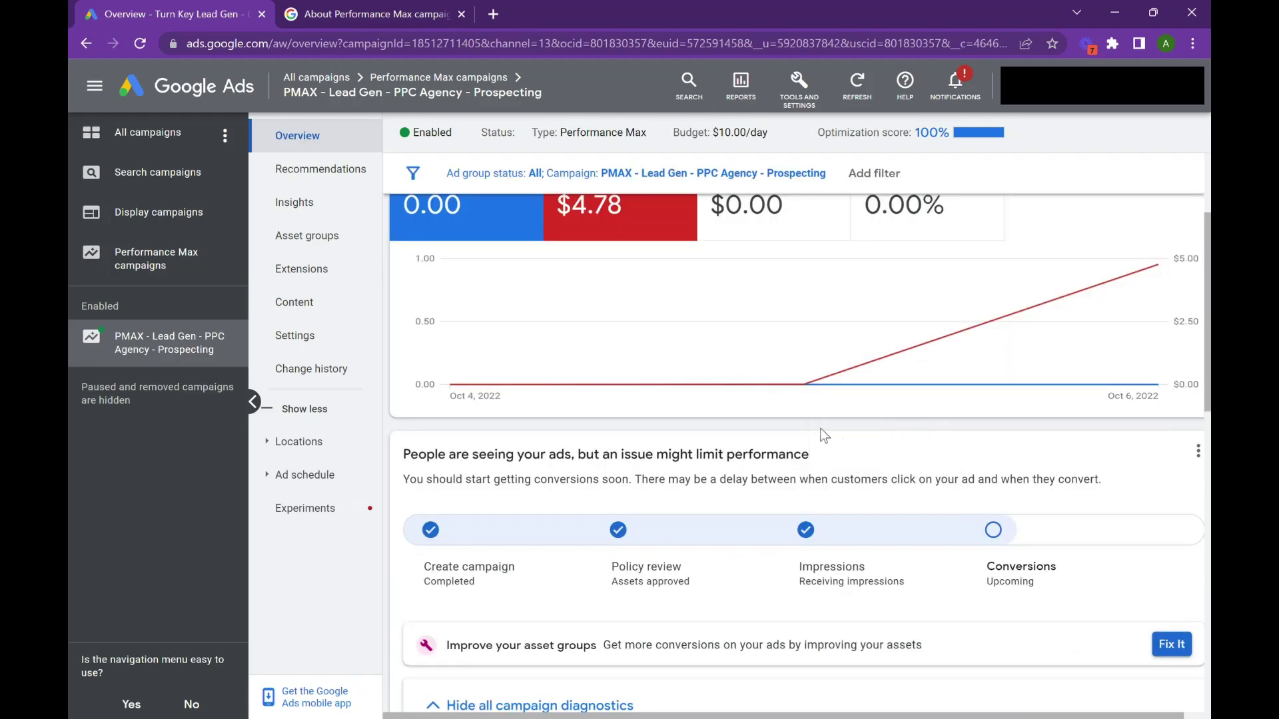
pyautogui.scroll(-3, 828, 433)
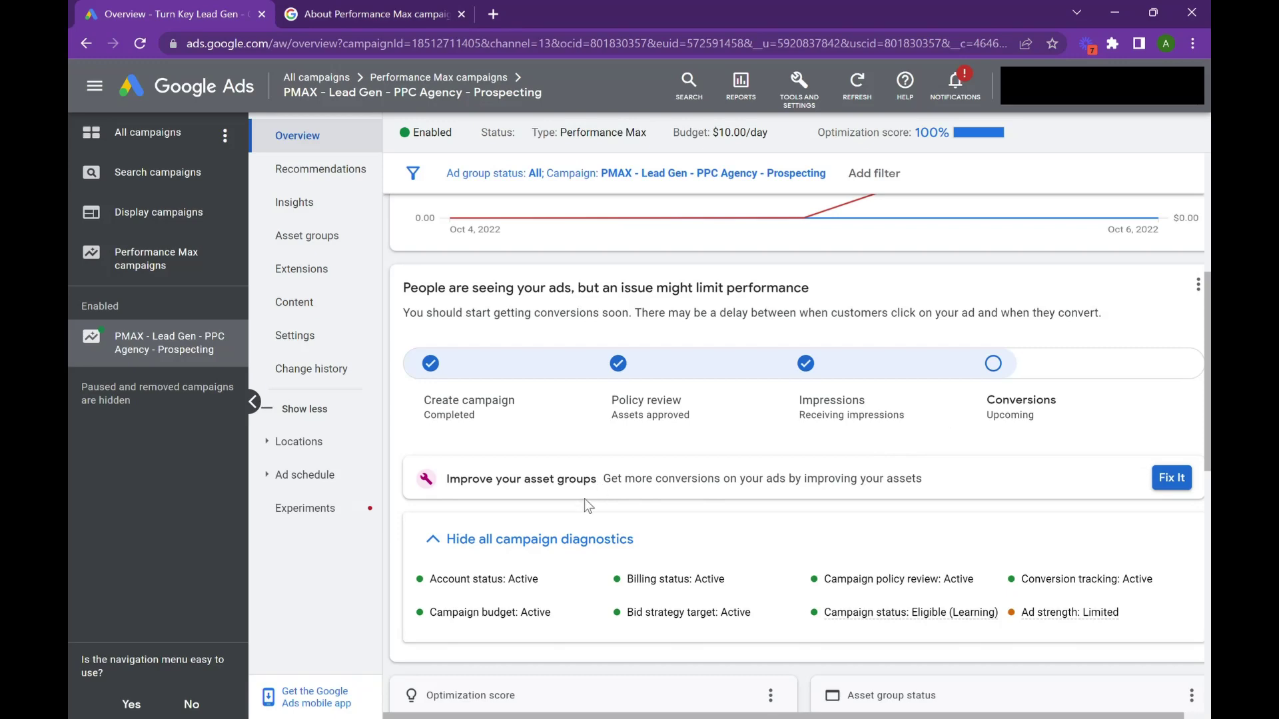
pyautogui.scroll(-3, 594, 489)
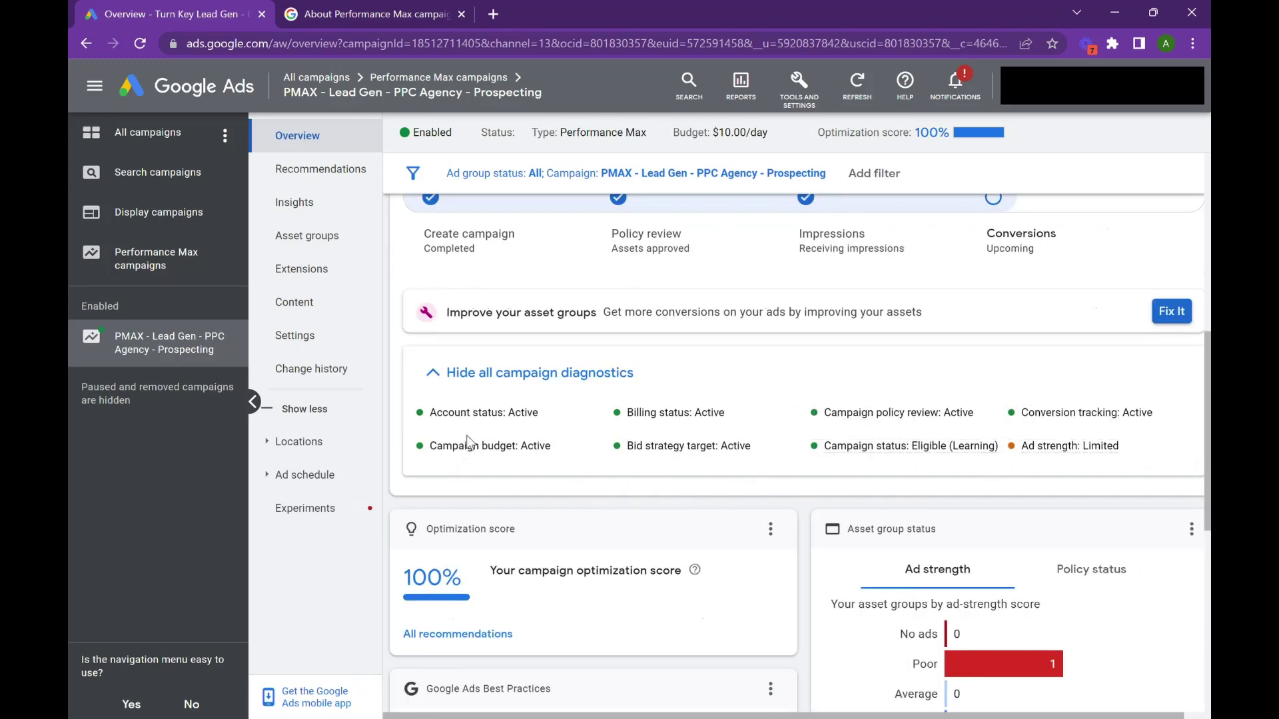
pyautogui.moveTo(1021, 448)
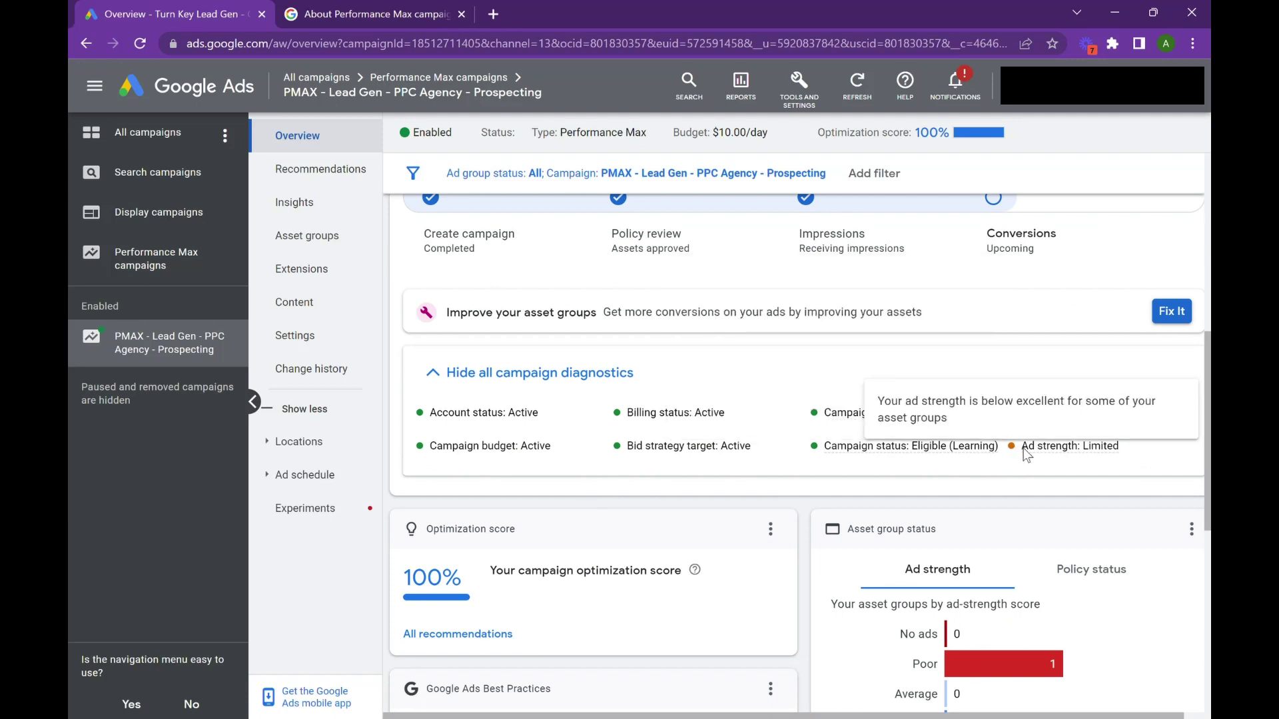
pyautogui.scroll(-3, 1024, 451)
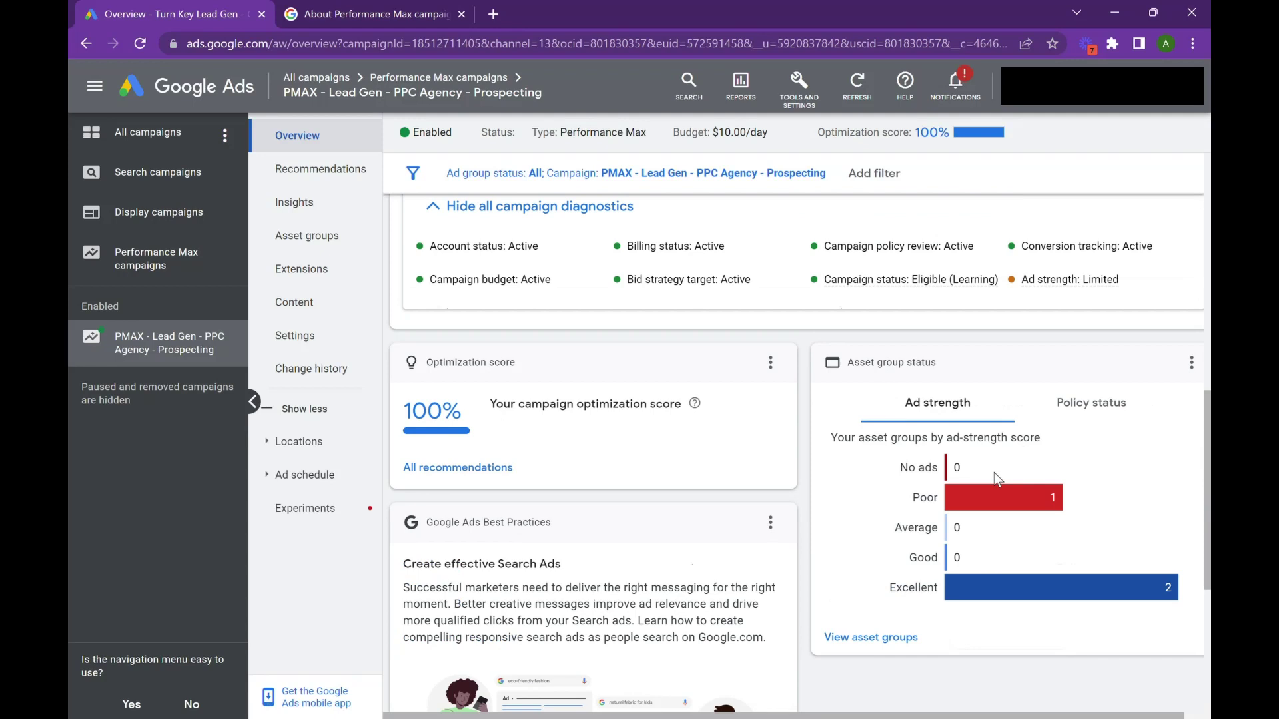
pyautogui.moveTo(994, 487)
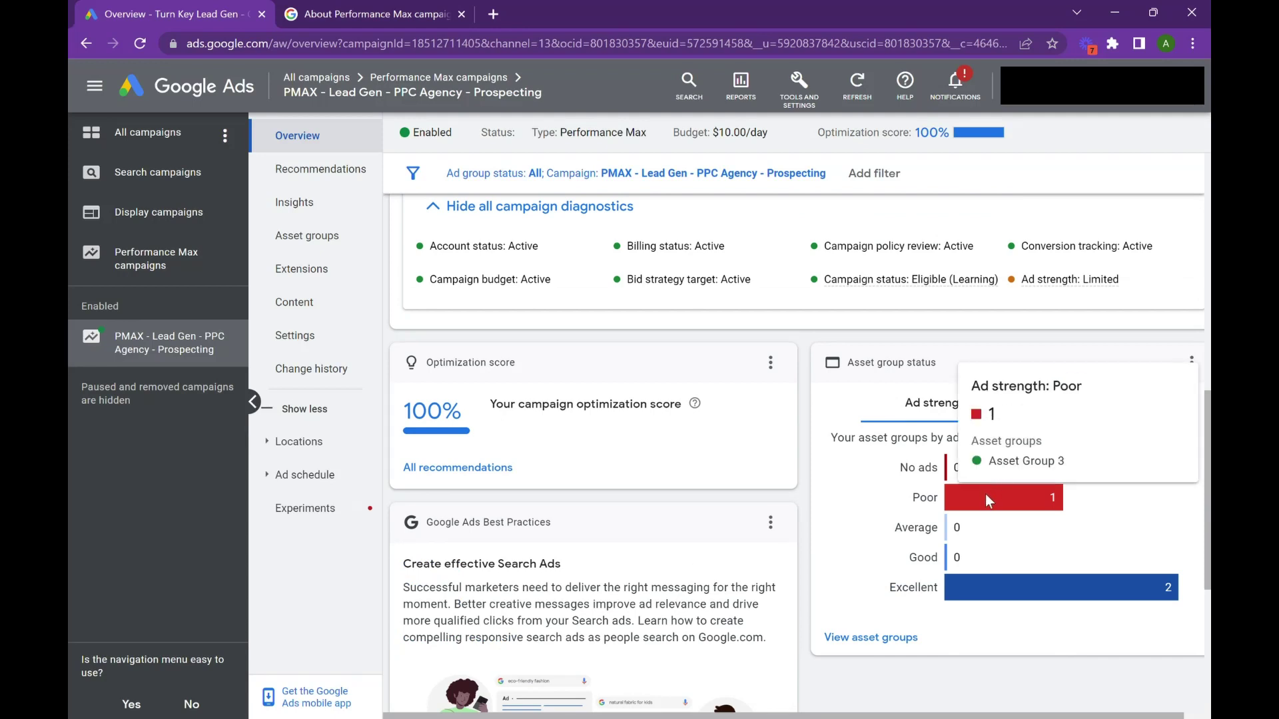
pyautogui.moveTo(986, 589)
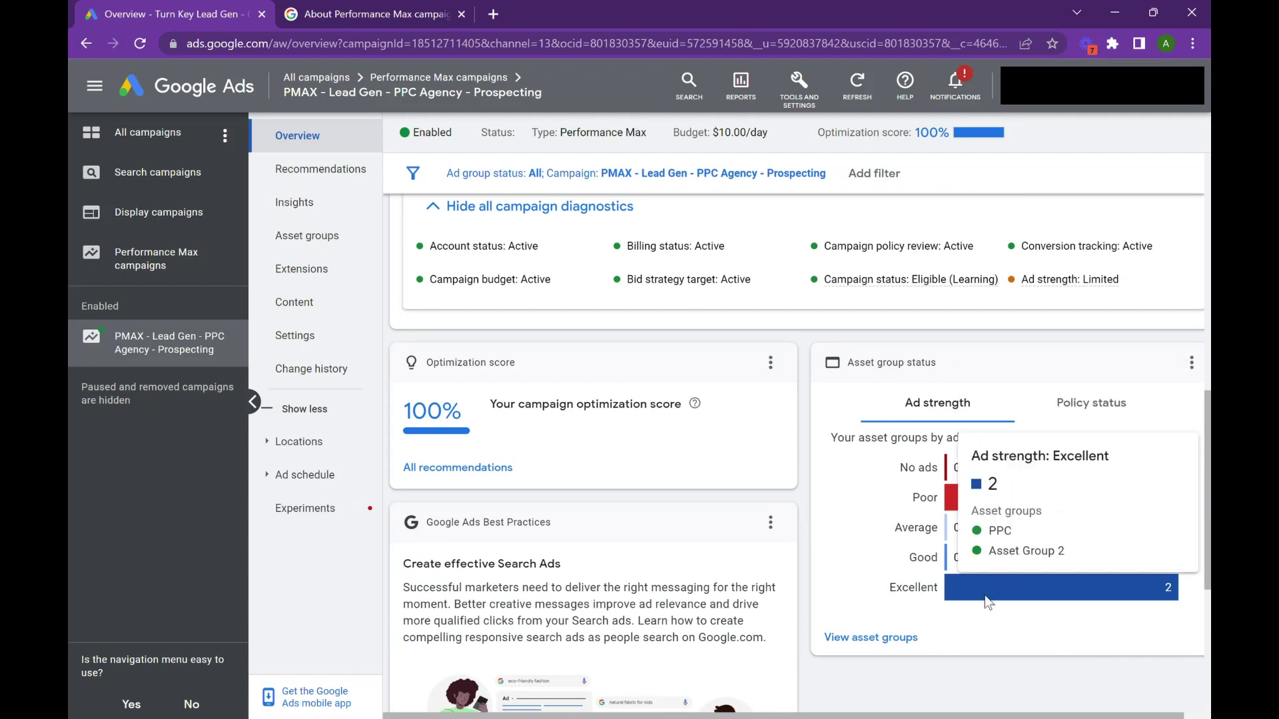
# - Open Asset Group 3's Edit assets page and check its Poor ad strength and final URL HTTPS warning
pyautogui.click(330, 250)
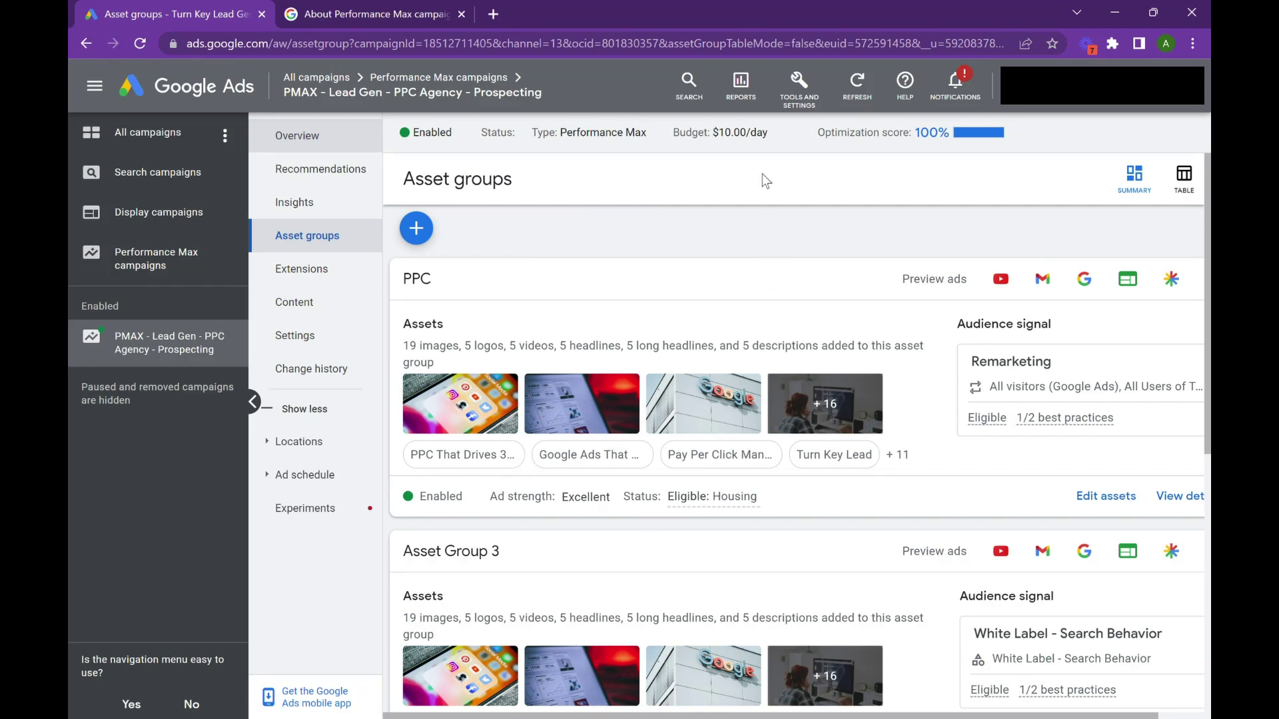
pyautogui.scroll(-3, 790, 253)
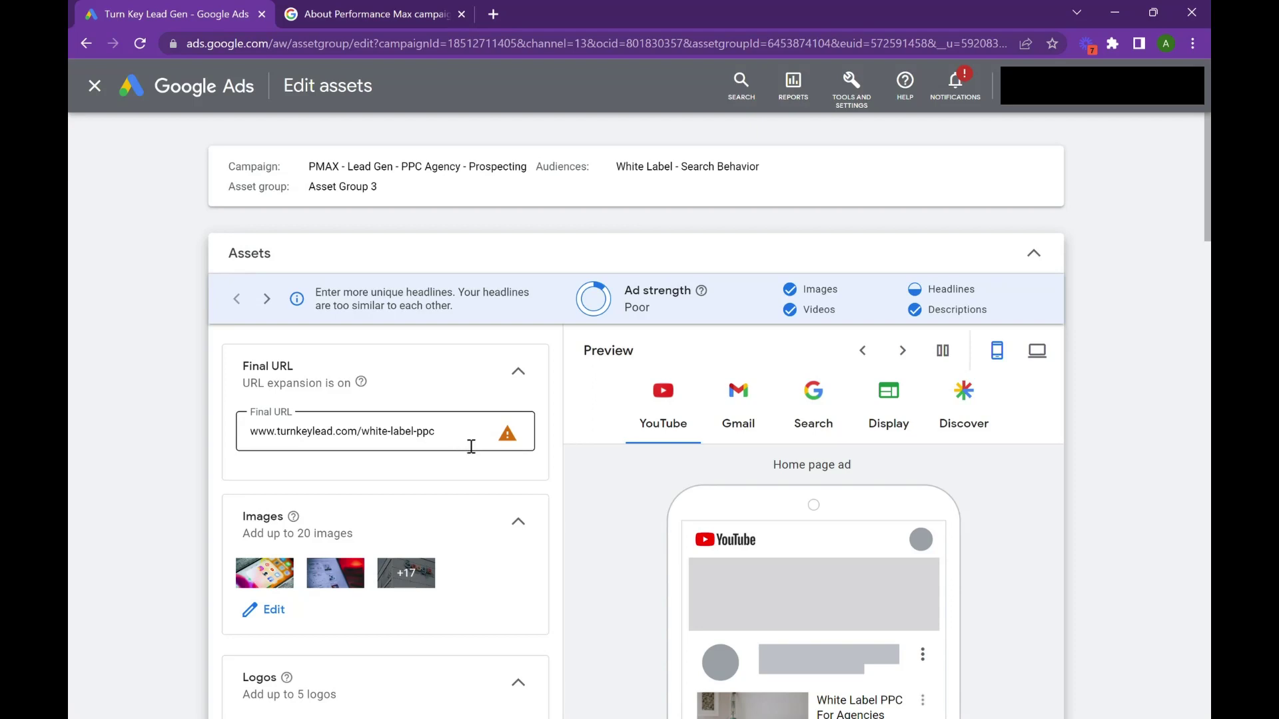
pyautogui.scroll(-3, 471, 447)
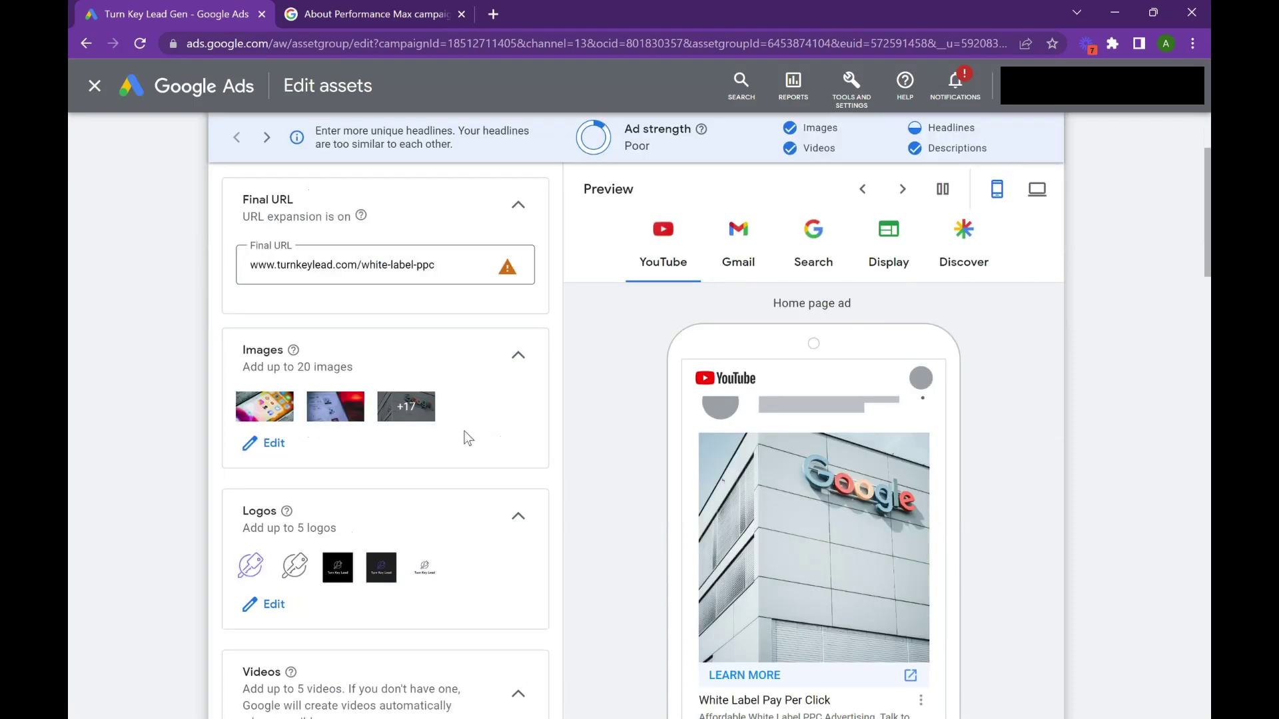
pyautogui.scroll(-5, 463, 442)
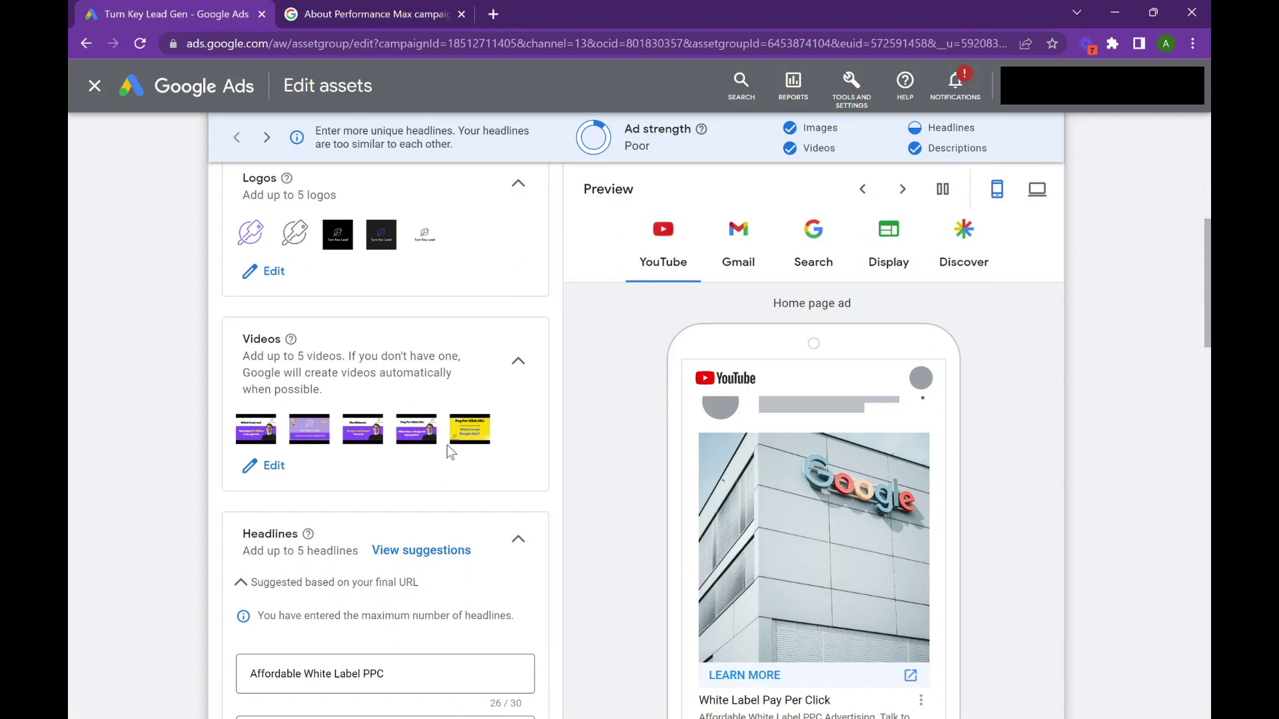
pyautogui.scroll(8, 465, 447)
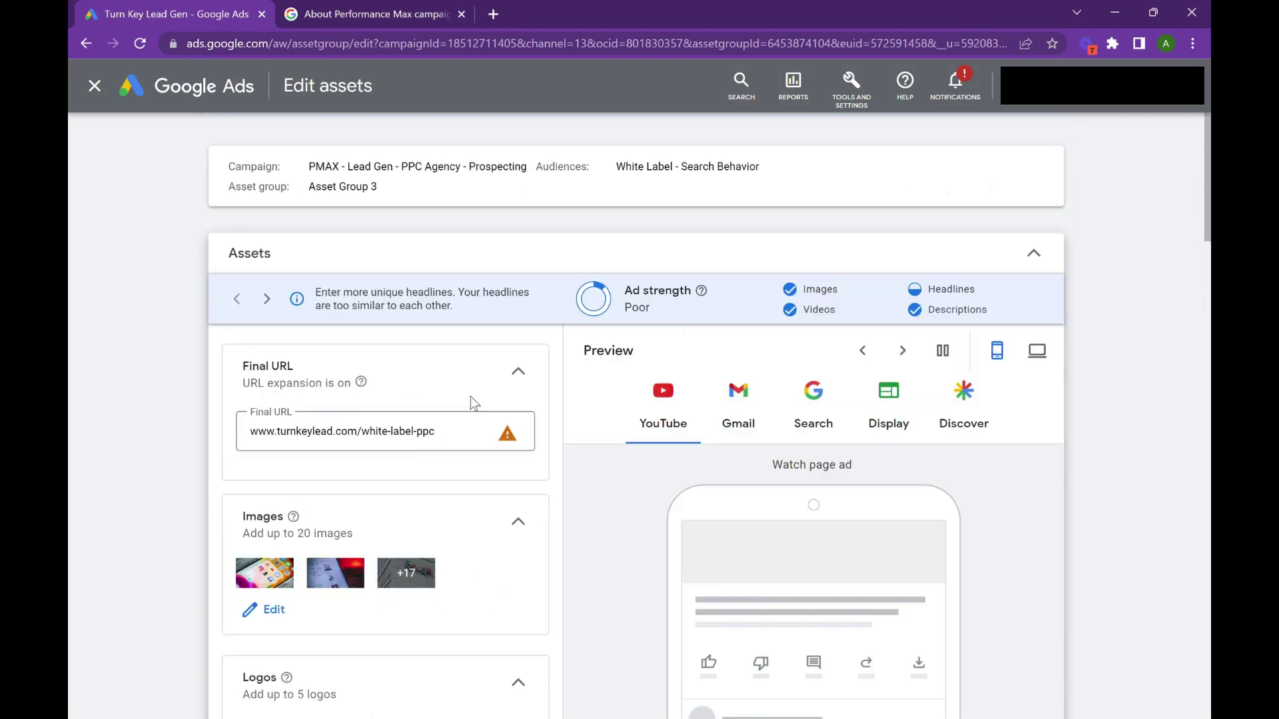
pyautogui.moveTo(517, 439)
pyautogui.click(333, 440)
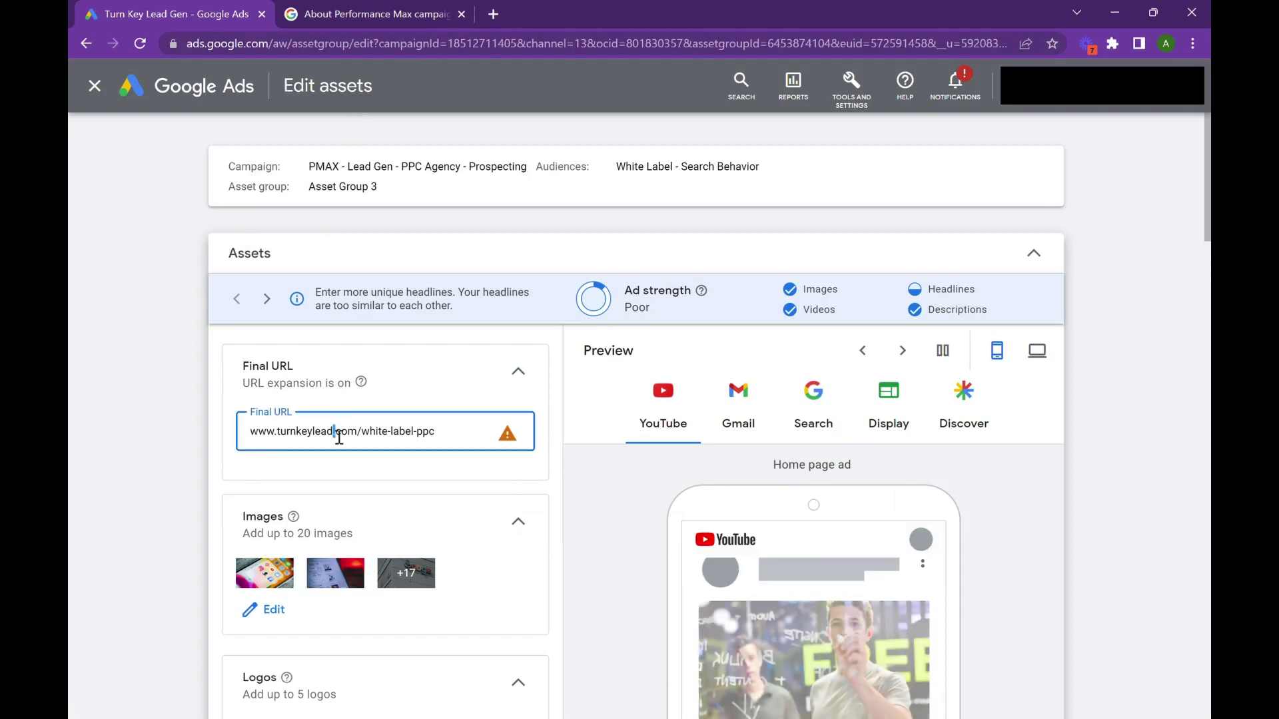
pyautogui.tripleClick(339, 438)
pyautogui.hotkey('ctrl', 'c')
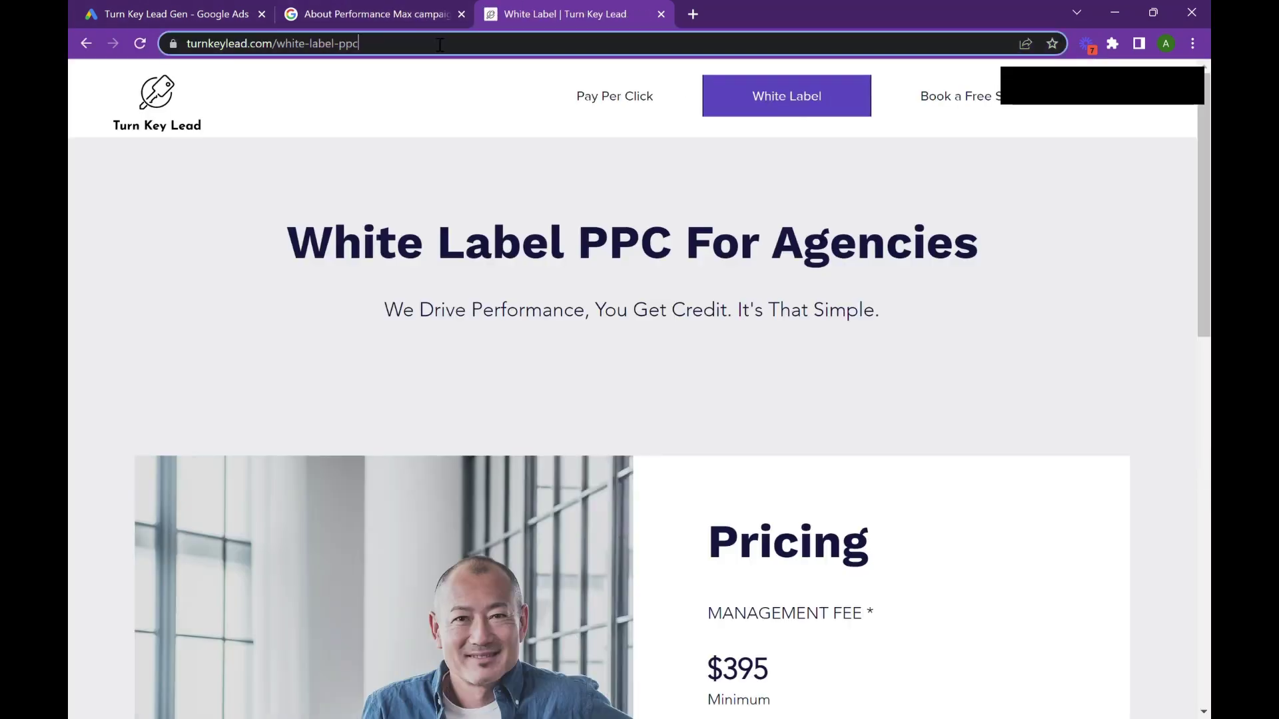
pyautogui.click(180, 14)
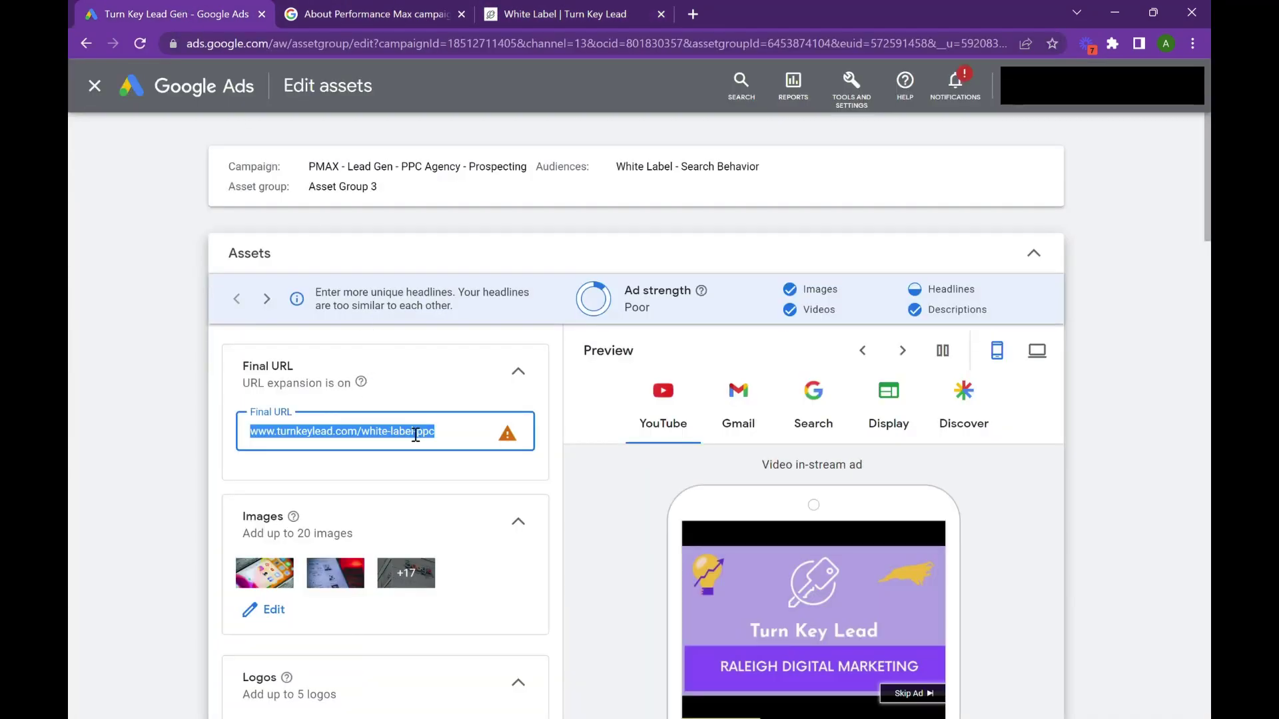
pyautogui.hotkey('ctrl', 'v')
pyautogui.scroll(-12, 444, 441)
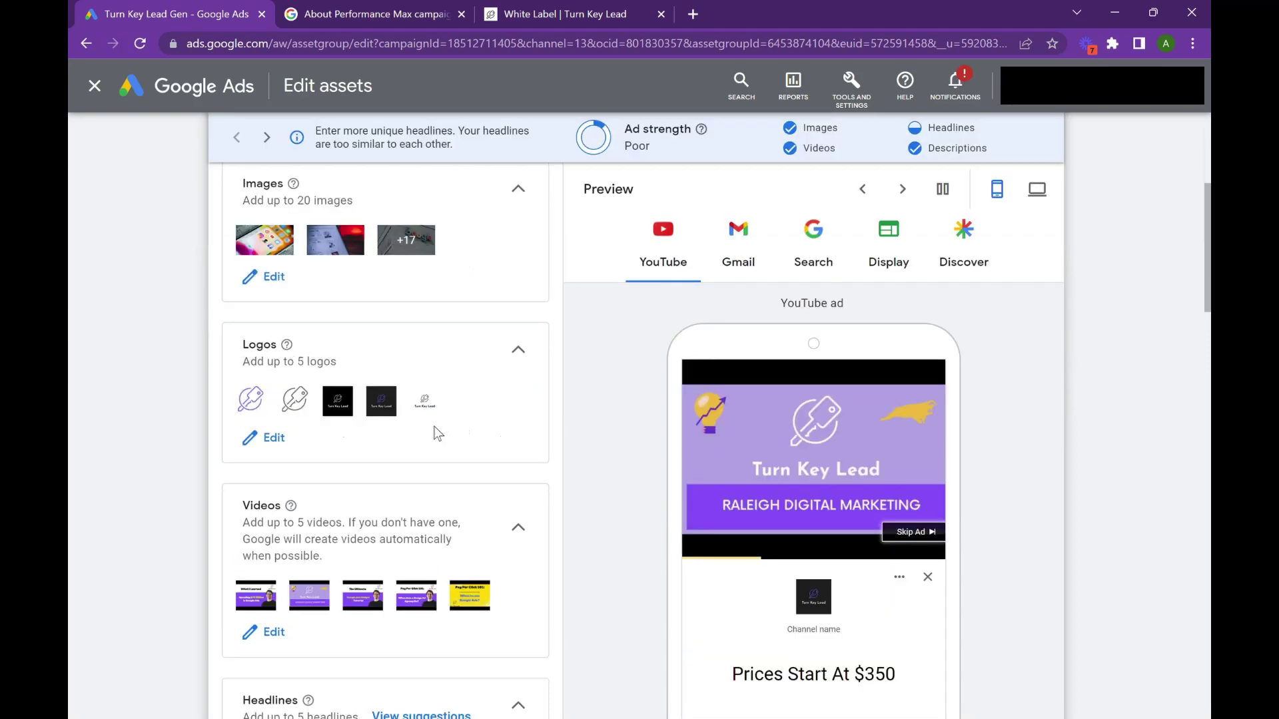
pyautogui.scroll(-12, 457, 372)
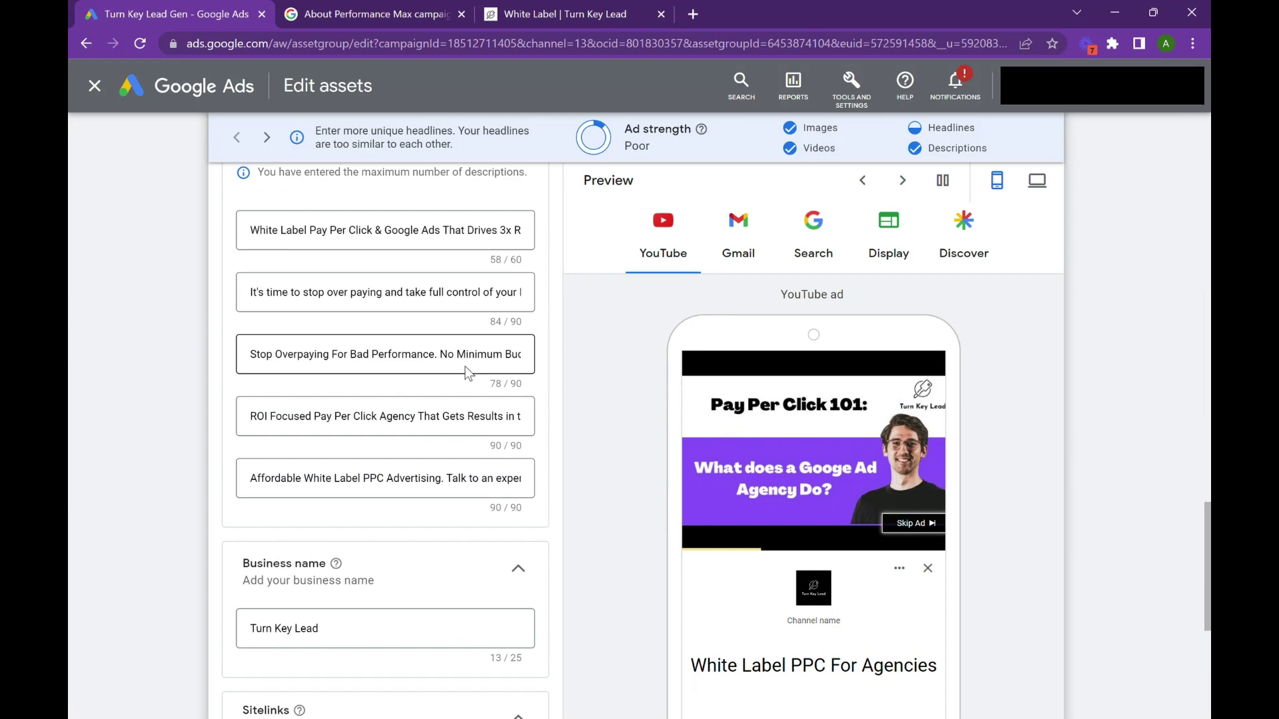
pyautogui.scroll(20, 464, 366)
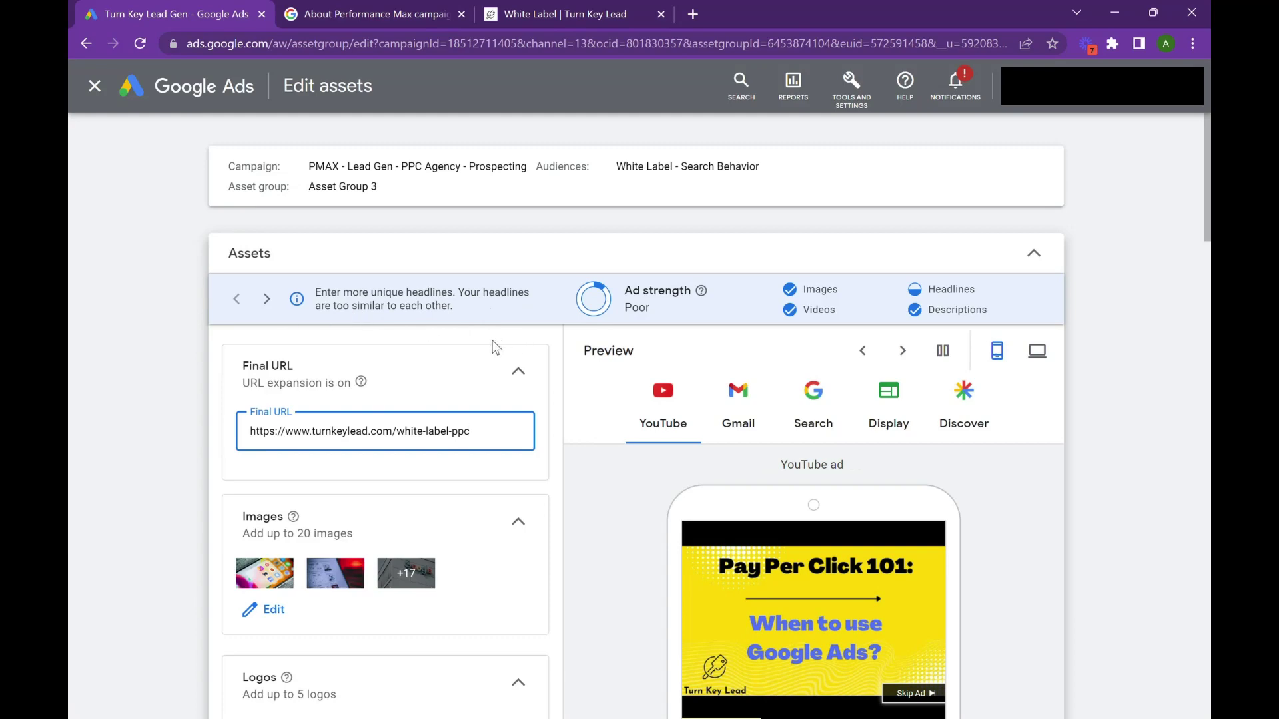
# - Review the five distinct headlines, confirm Excellent ad strength, and save Asset Group 3
pyautogui.scroll(-12, 494, 342)
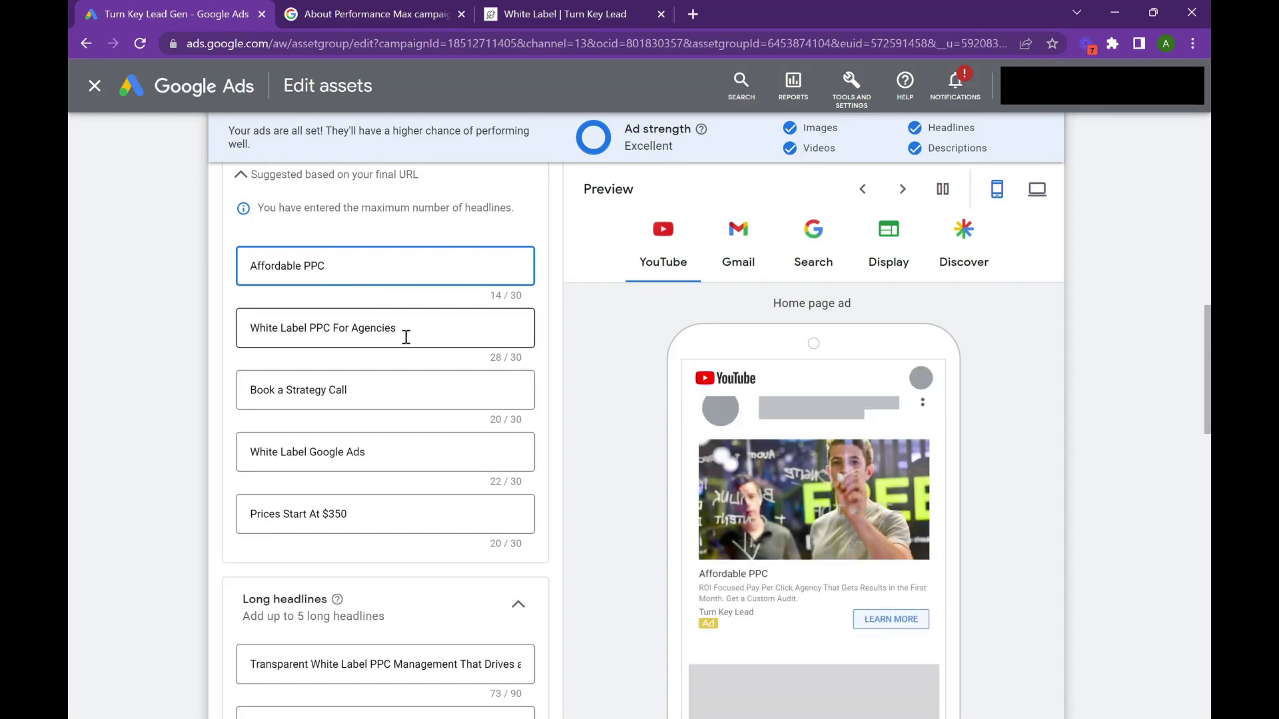
pyautogui.scroll(3, 402, 337)
pyautogui.scroll(3, 402, 336)
pyautogui.scroll(-15, 402, 337)
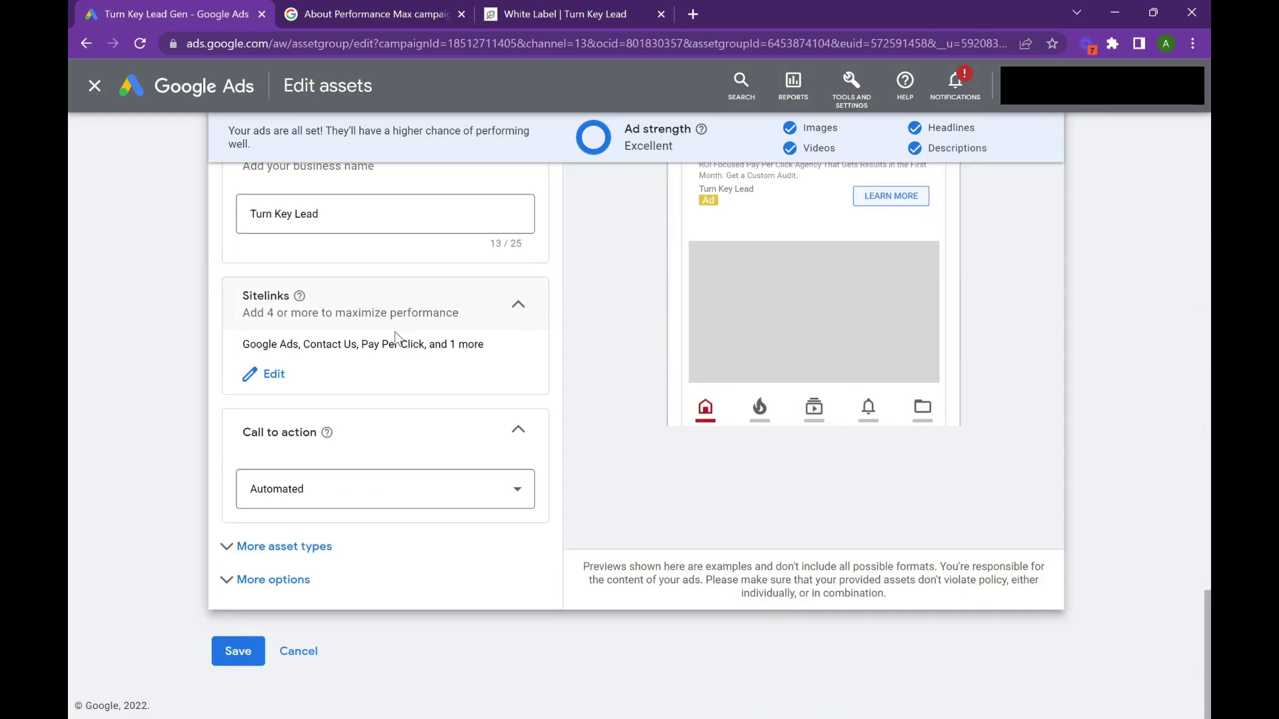
pyautogui.click(244, 655)
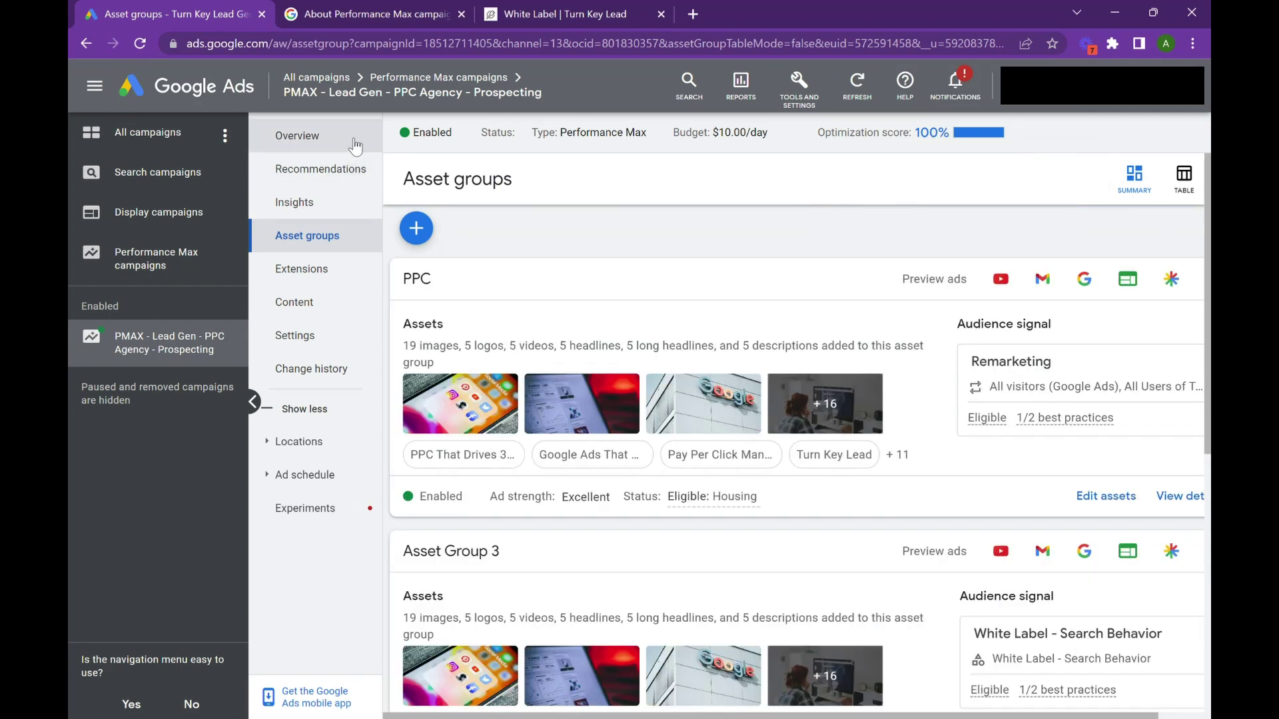
# - Check the campaign overview's $4.78 cost, 100% optimization score and still-Limited ad strength diagnostic
pyautogui.click(355, 141)
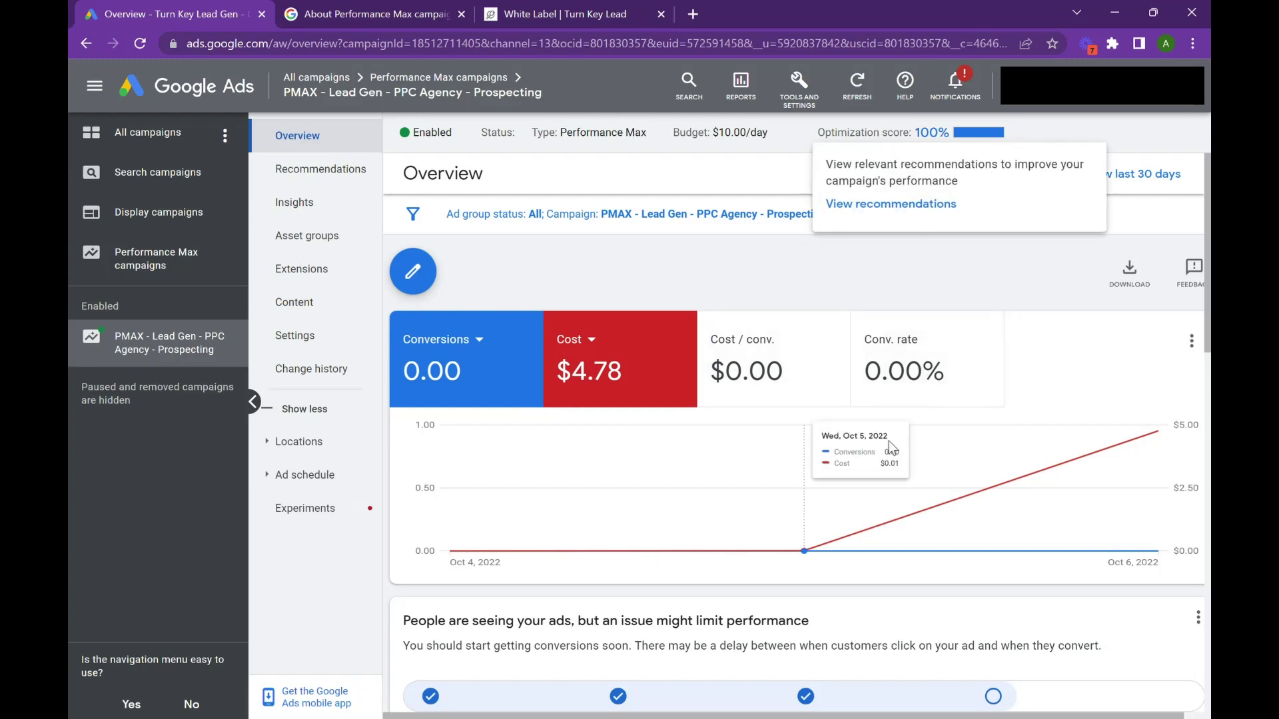
pyautogui.scroll(-10, 888, 441)
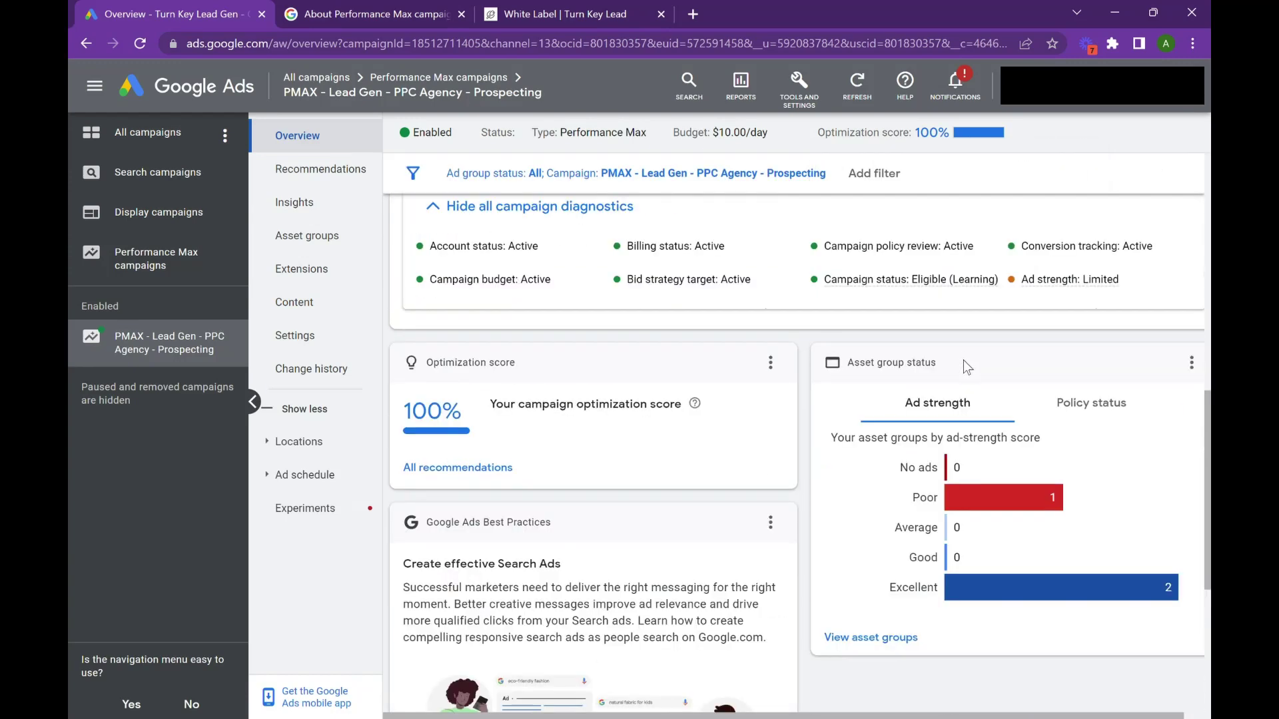
pyautogui.scroll(3, 1066, 445)
pyautogui.moveTo(1066, 445)
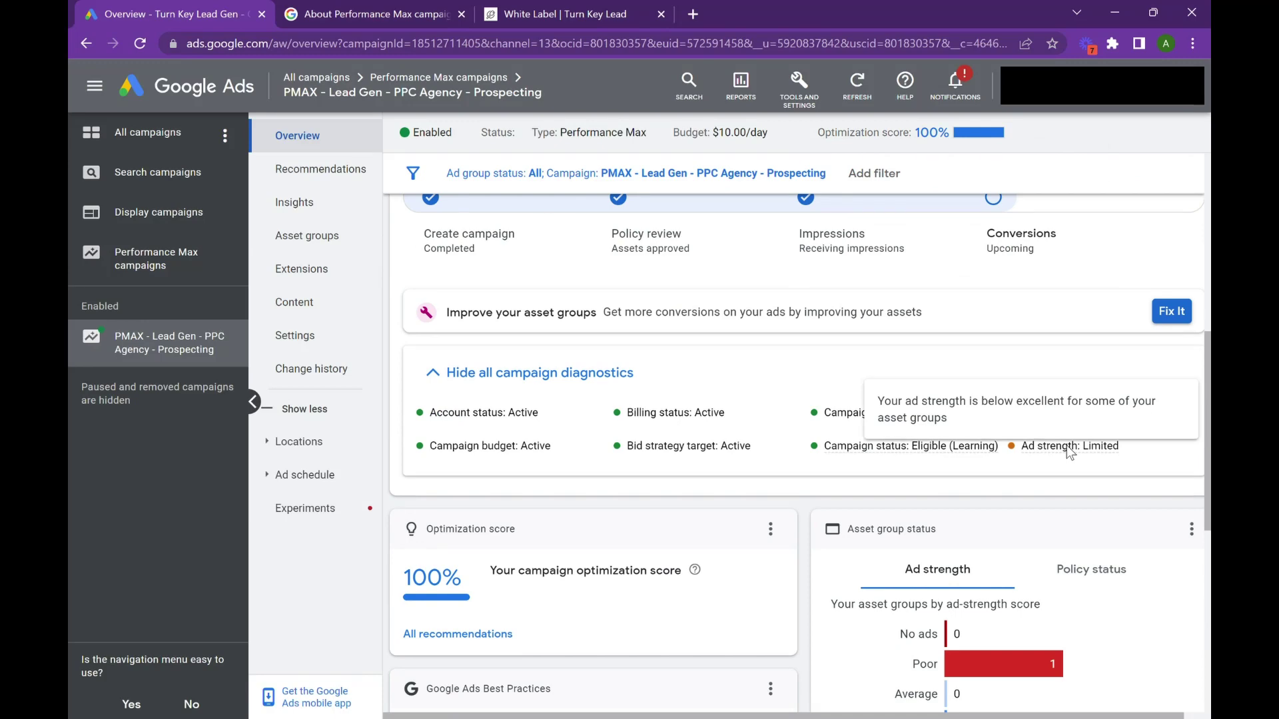
pyautogui.scroll(7, 1066, 448)
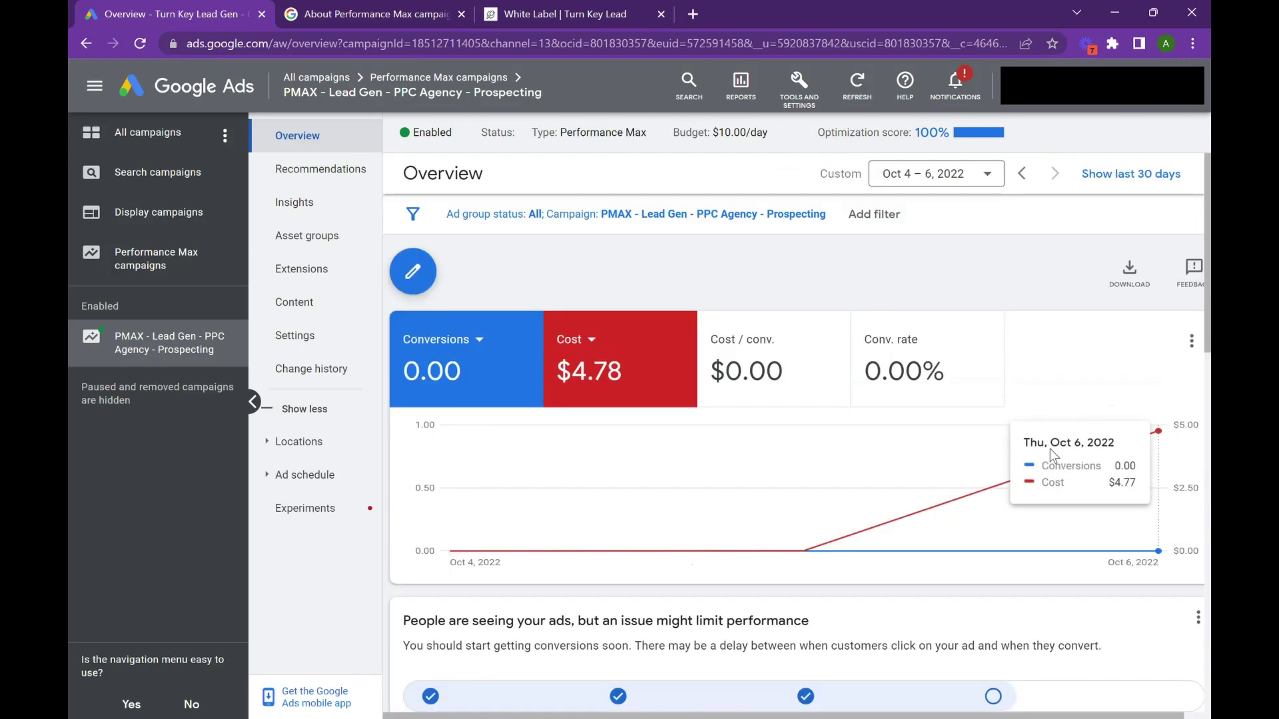
pyautogui.scroll(-5, 1049, 449)
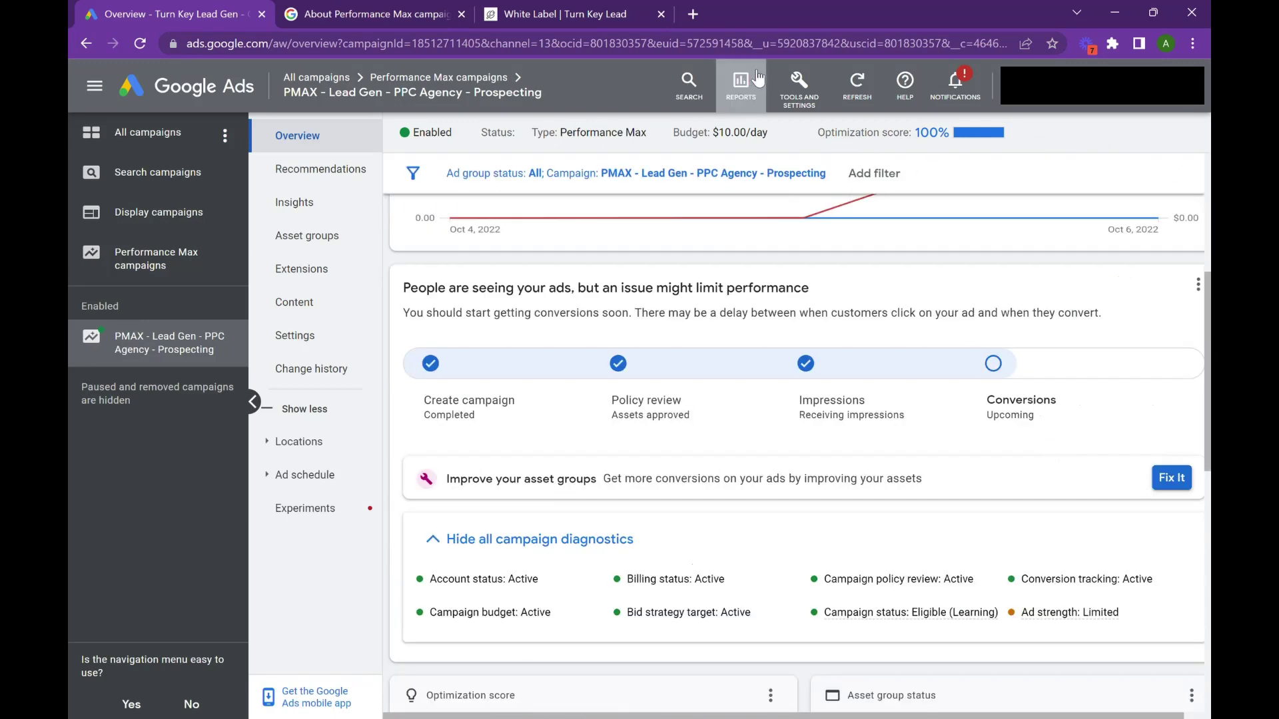
# - Review the four GA4 conversion actions in Conversions, noting lead_generated_TKL as the only Primary one
pyautogui.click(801, 100)
pyautogui.click(665, 194)
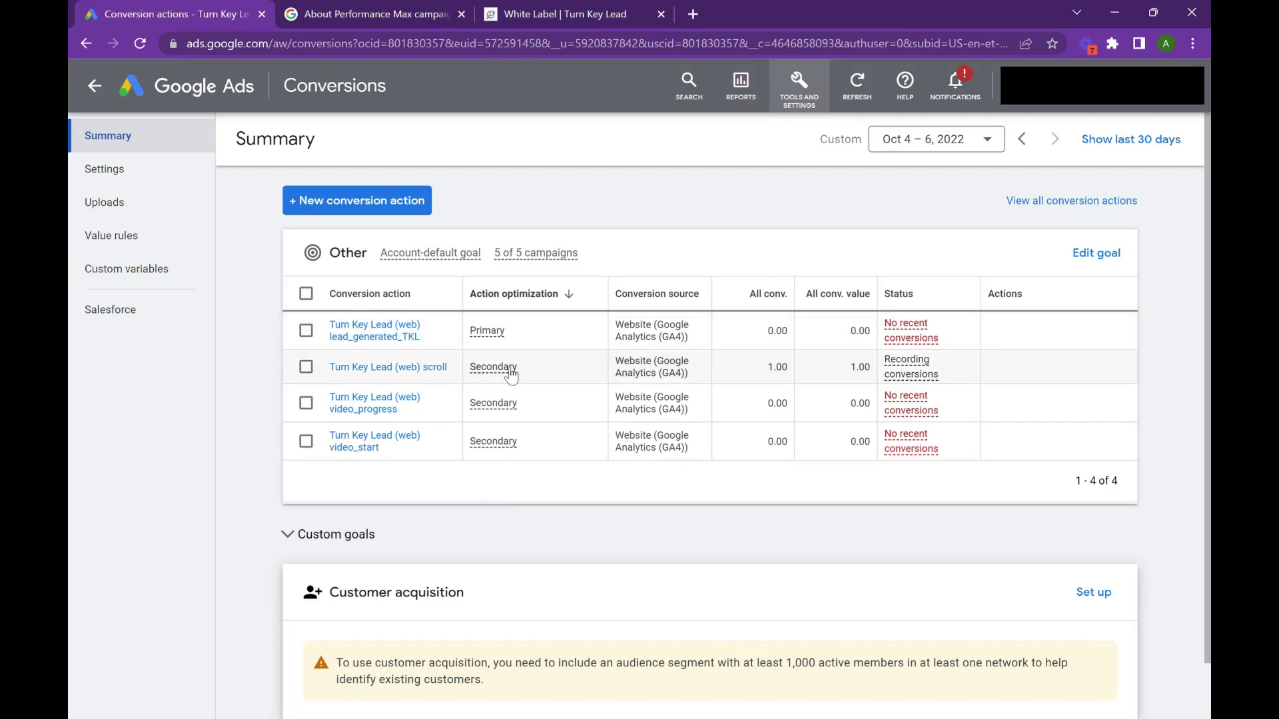
pyautogui.moveTo(509, 374)
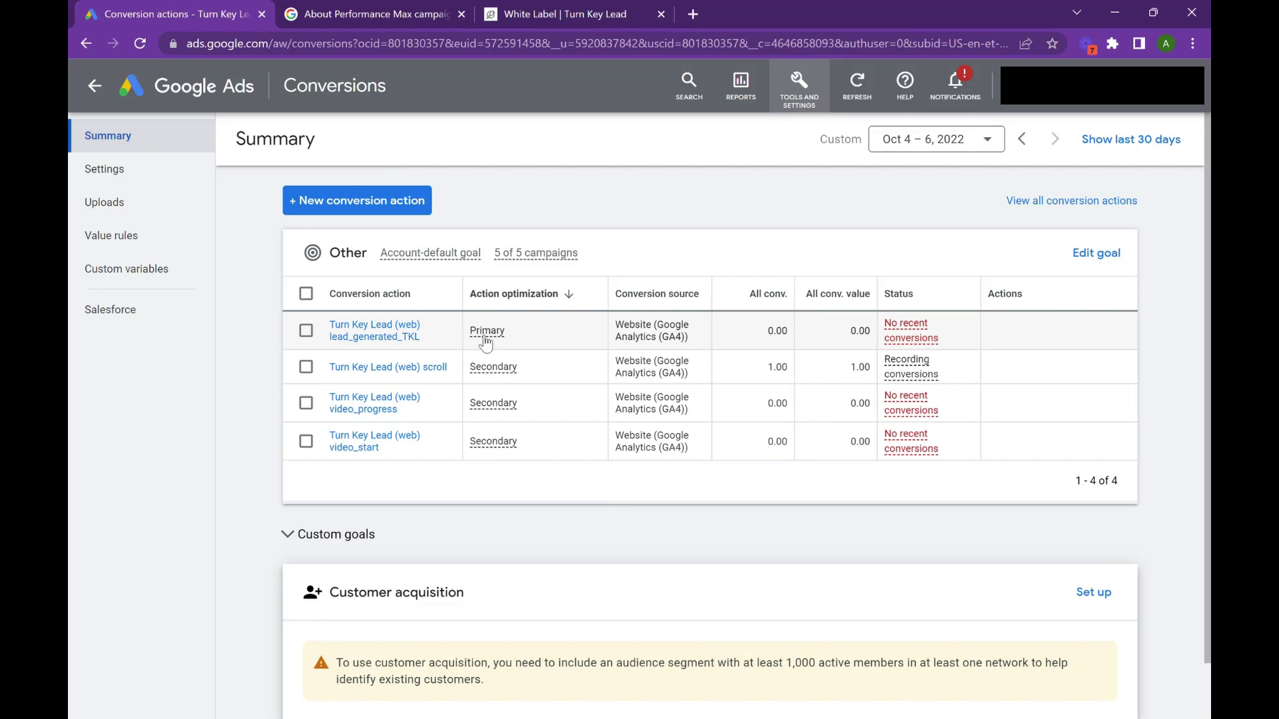
pyautogui.moveTo(485, 342)
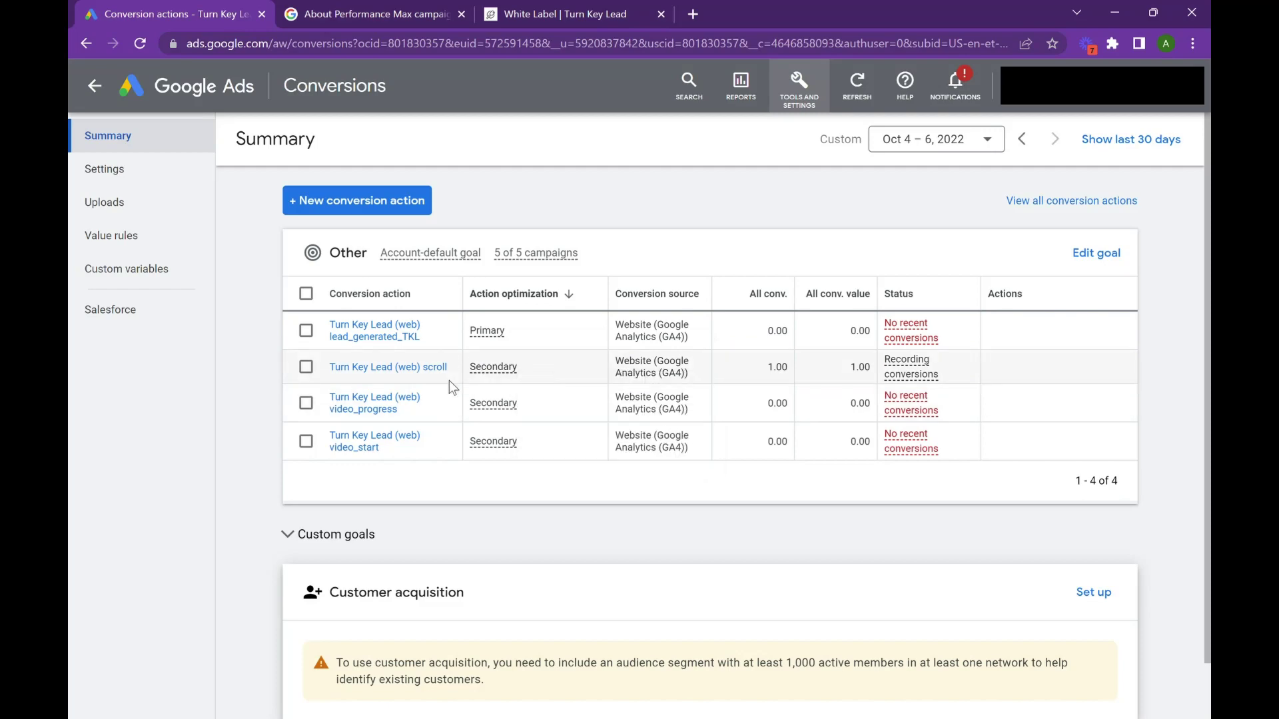
# - Return to the campaign overview and confirm it still shows $4.78 cost and 0.00 conversions
pyautogui.click(91, 89)
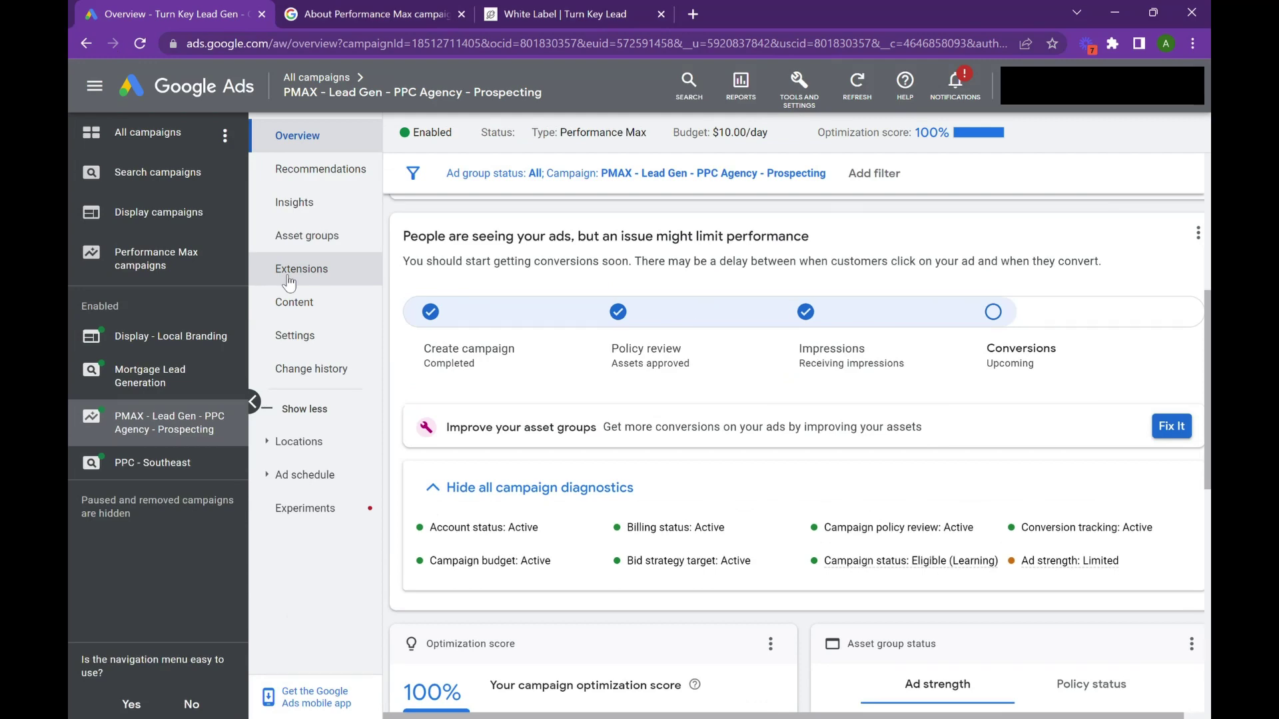
pyautogui.scroll(5, 638, 431)
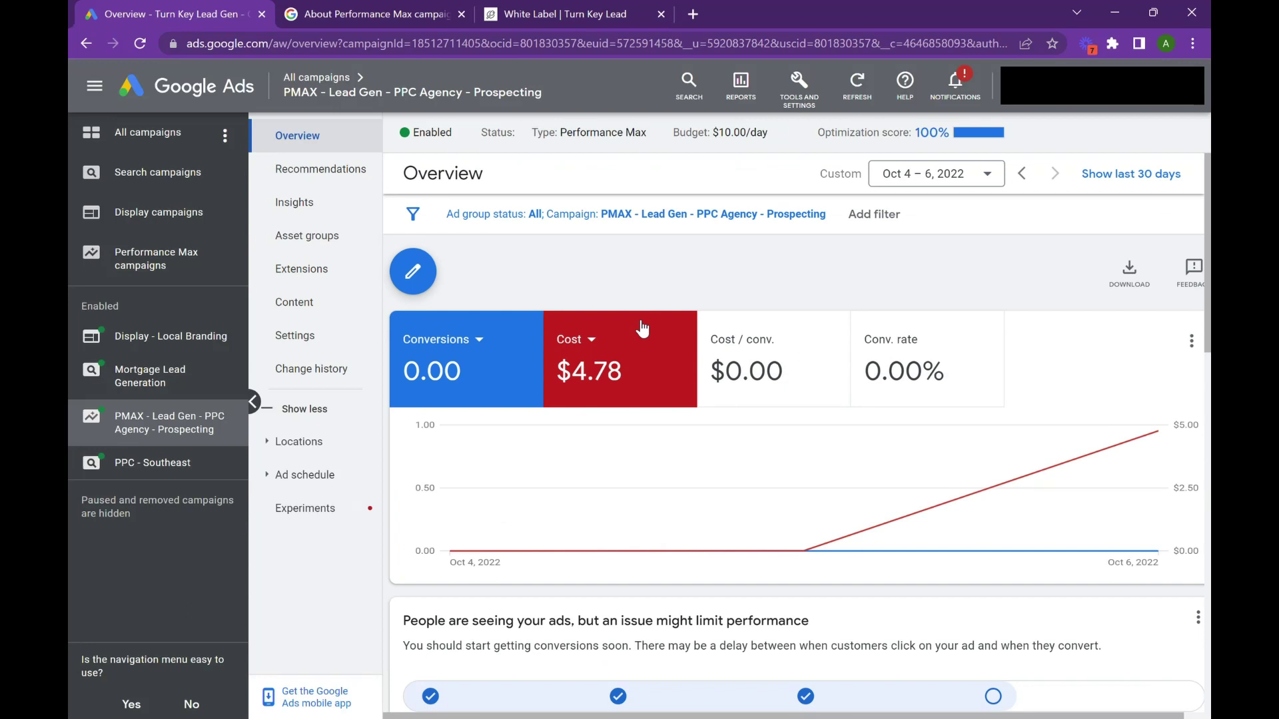
pyautogui.scroll(-2, 700, 321)
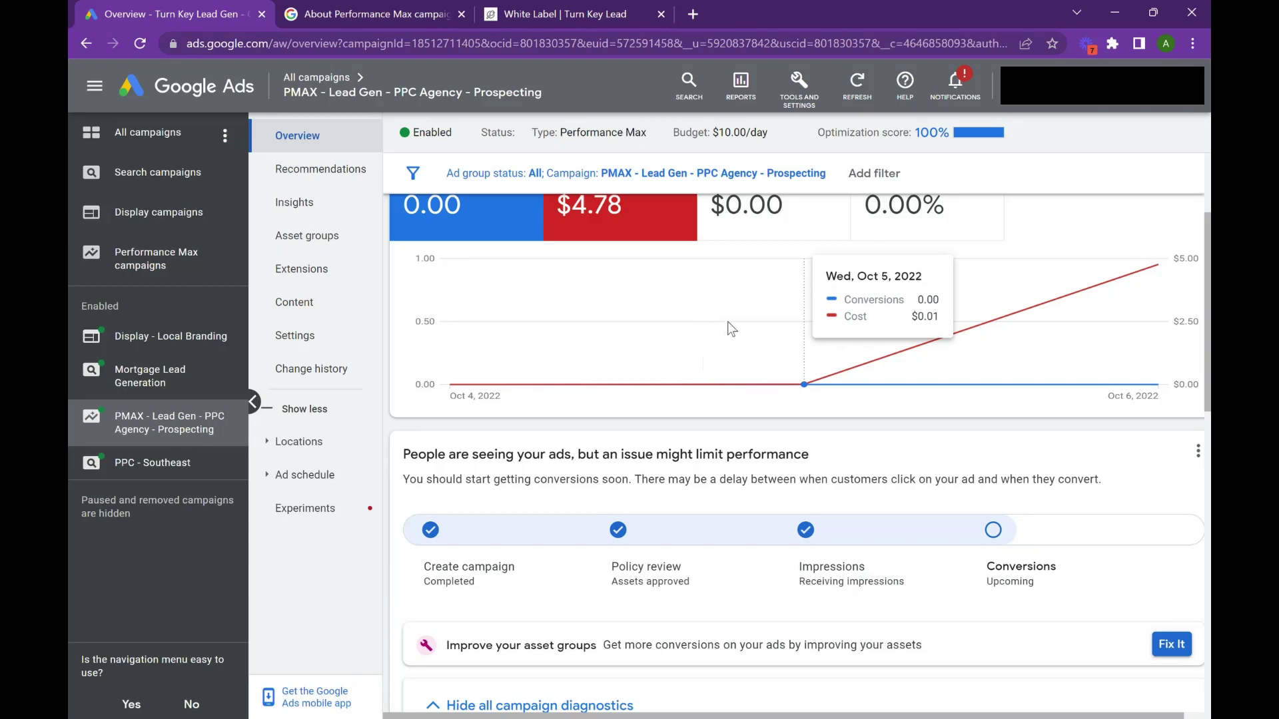
pyautogui.scroll(-4, 727, 328)
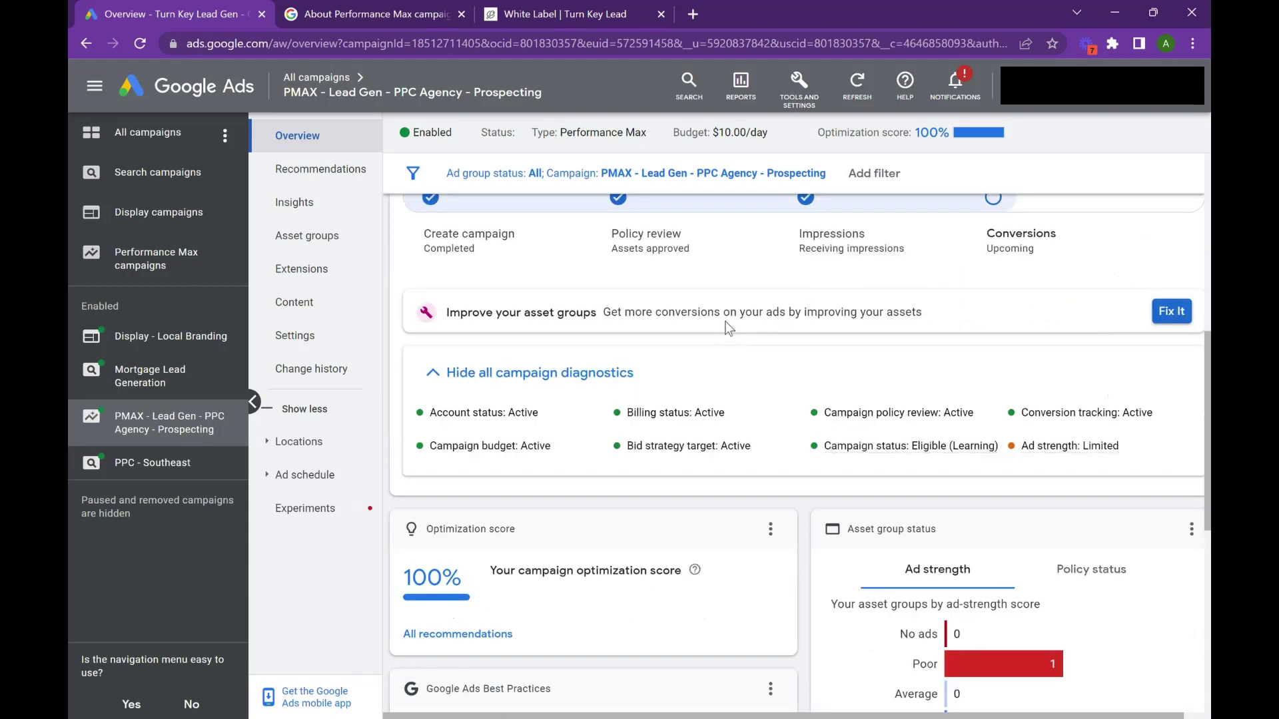
pyautogui.scroll(-5, 728, 329)
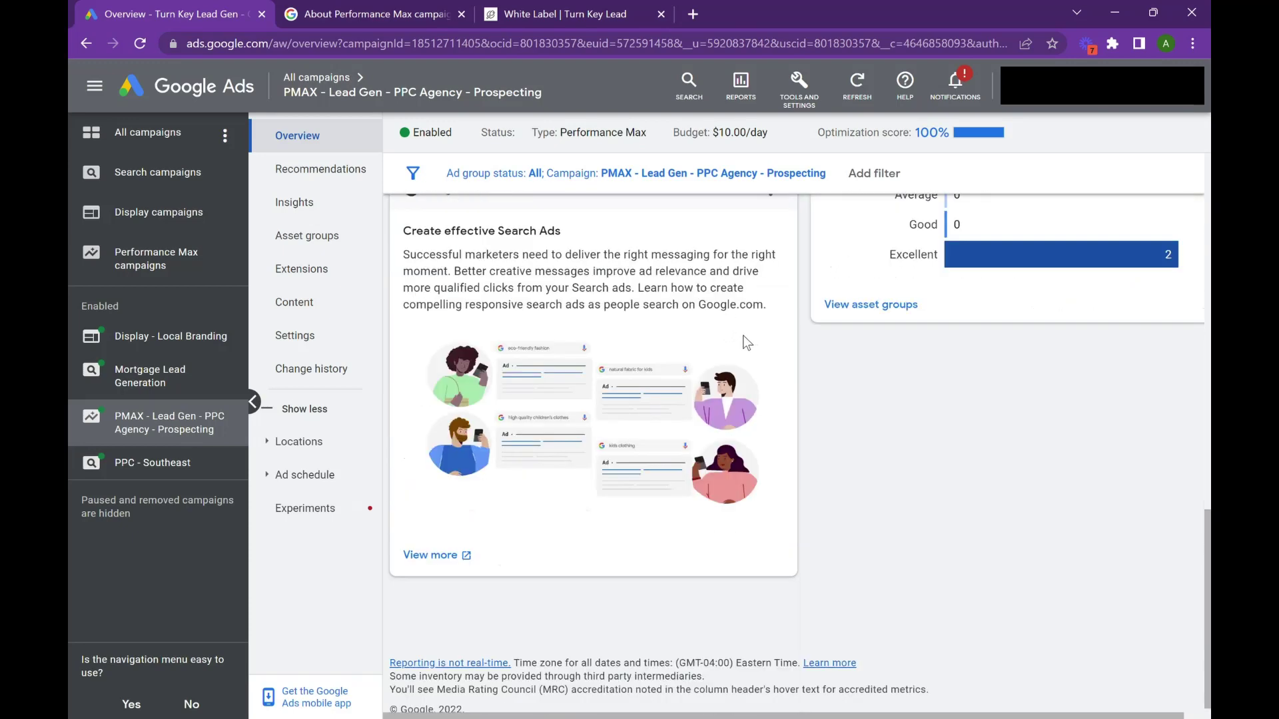
pyautogui.scroll(9, 765, 336)
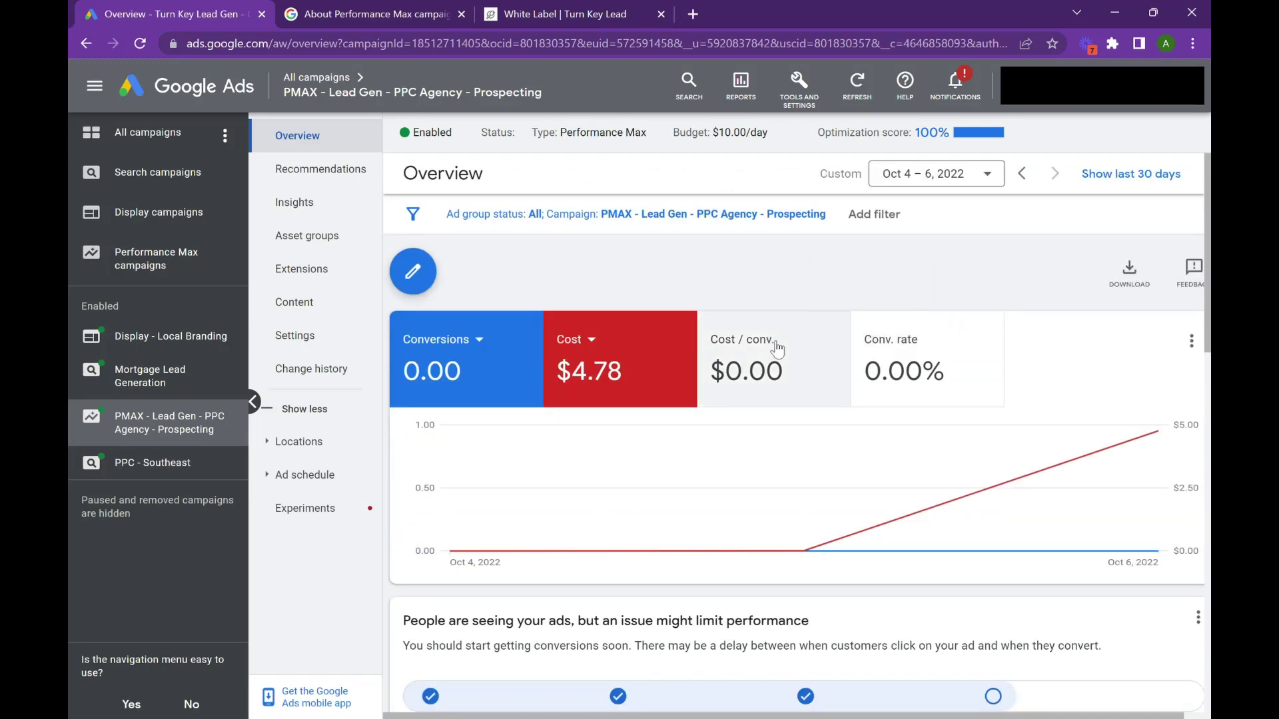